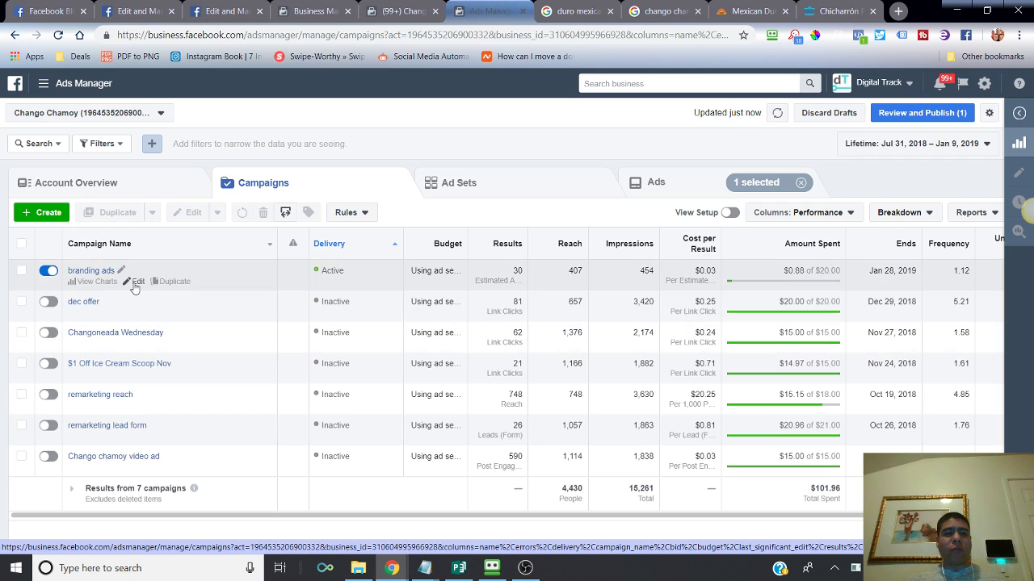
Open the branding ads campaign for editing, check its objective and campaign details, and collapse the editor
left_click(134, 287)
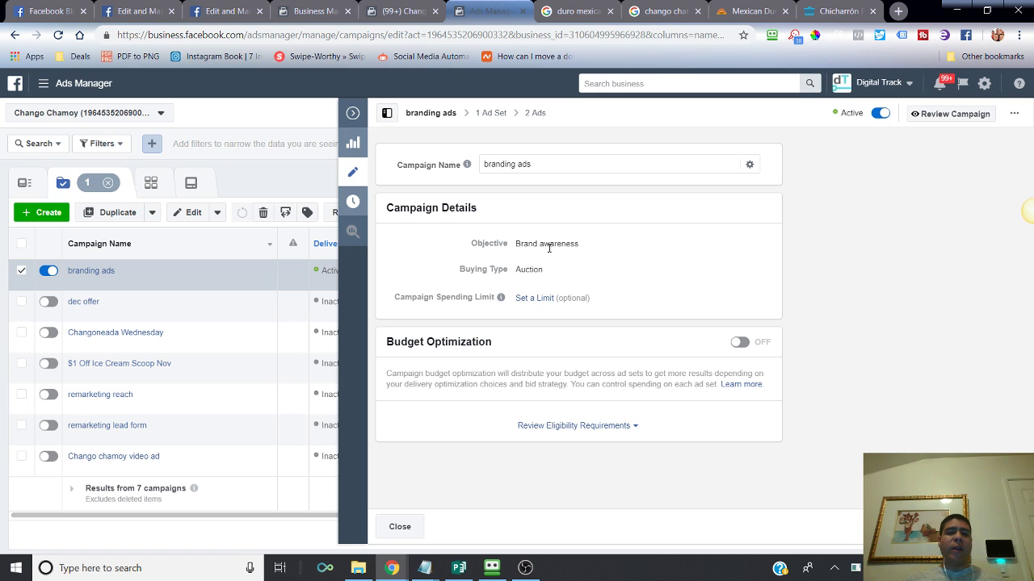
left_click(353, 114)
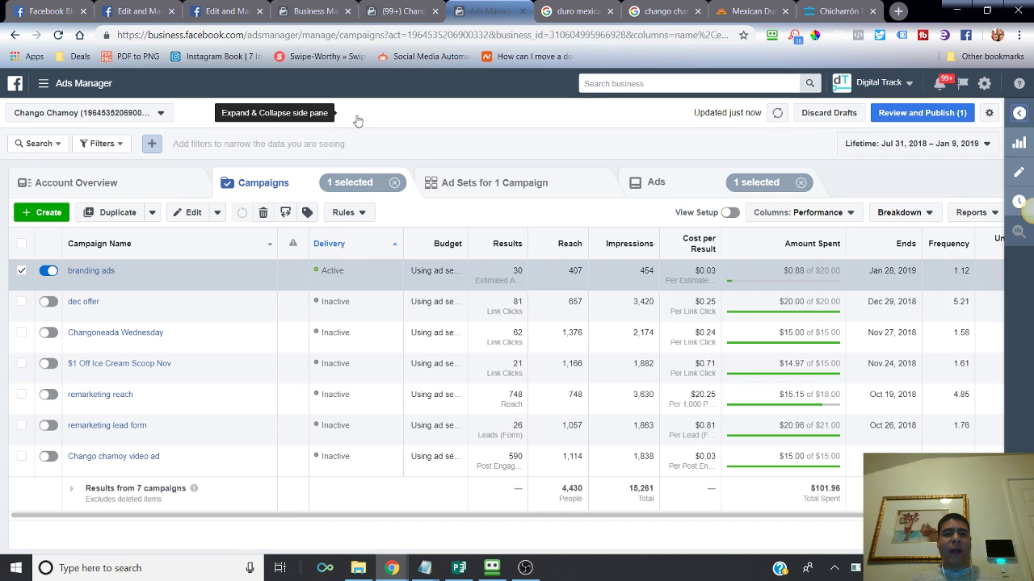
Turn the dec offer campaign on and back off
left_click(49, 303)
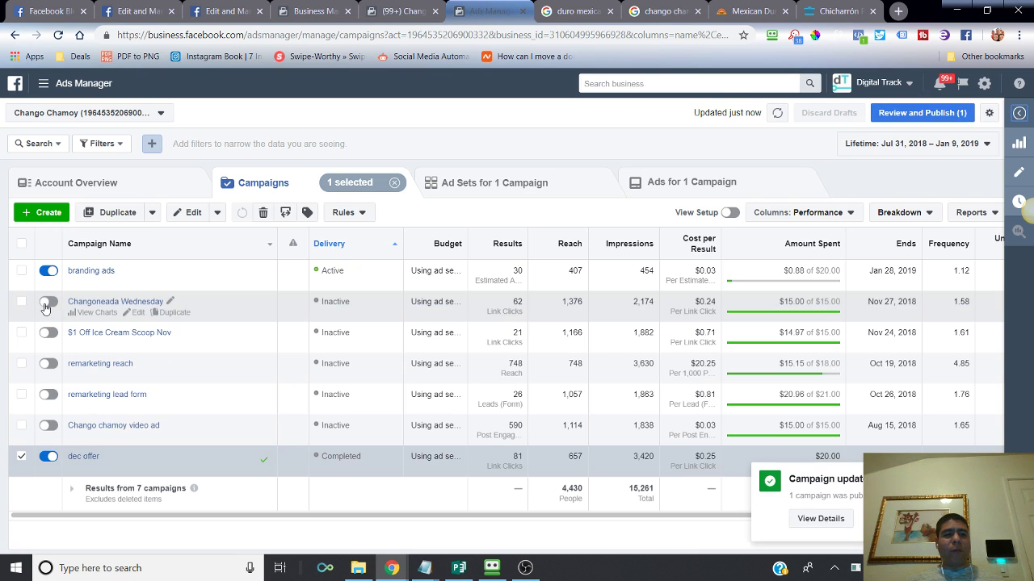
left_click(46, 459)
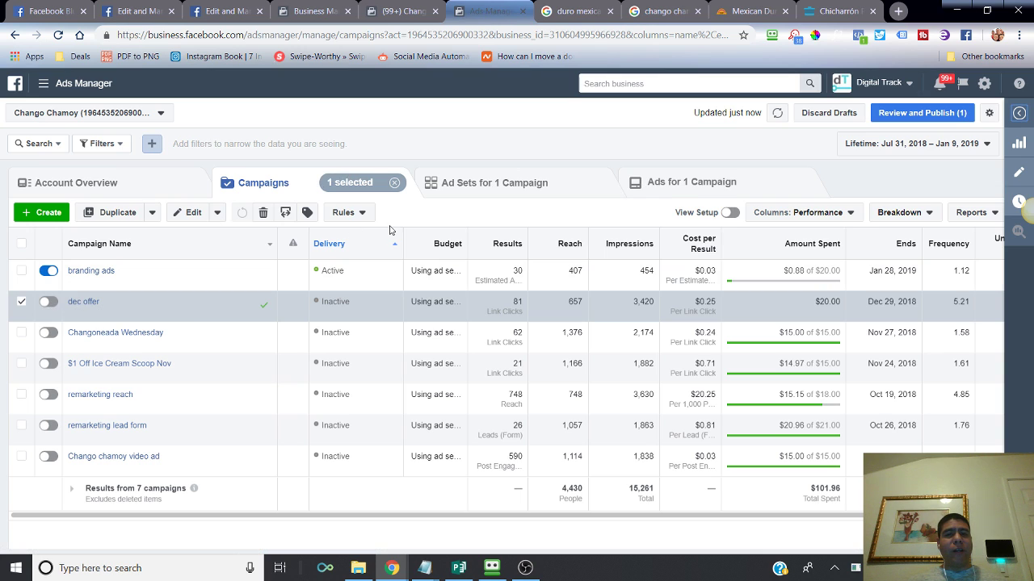
View the ads and ad sets of the dec offer campaign and return to the campaign list
left_click(709, 184)
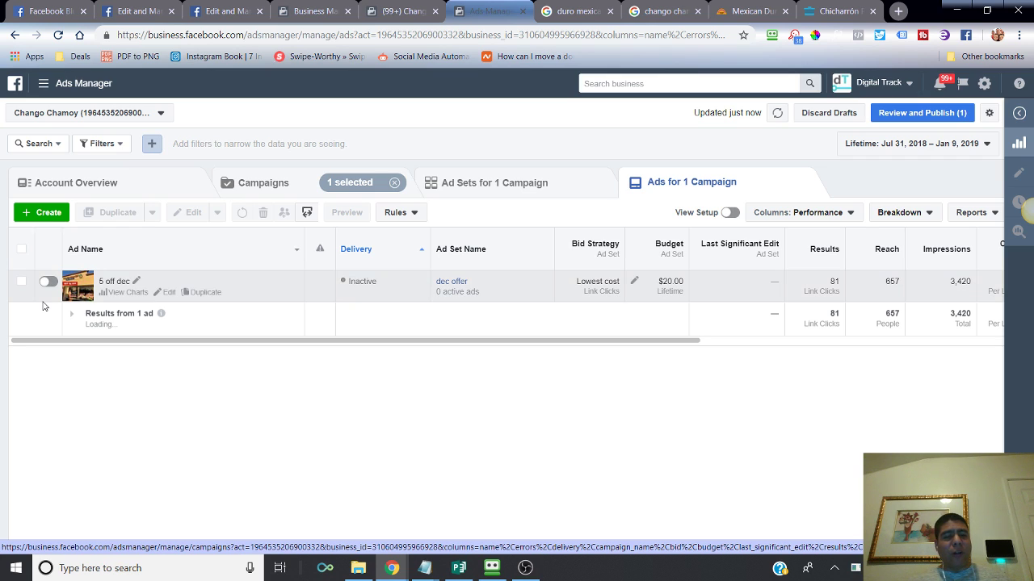
left_click(557, 182)
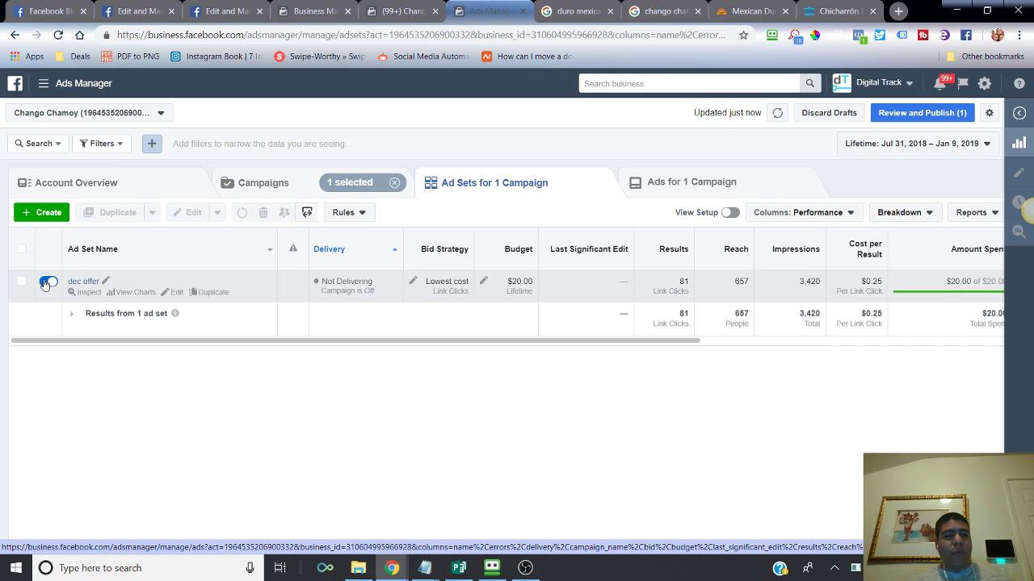
left_click(263, 183)
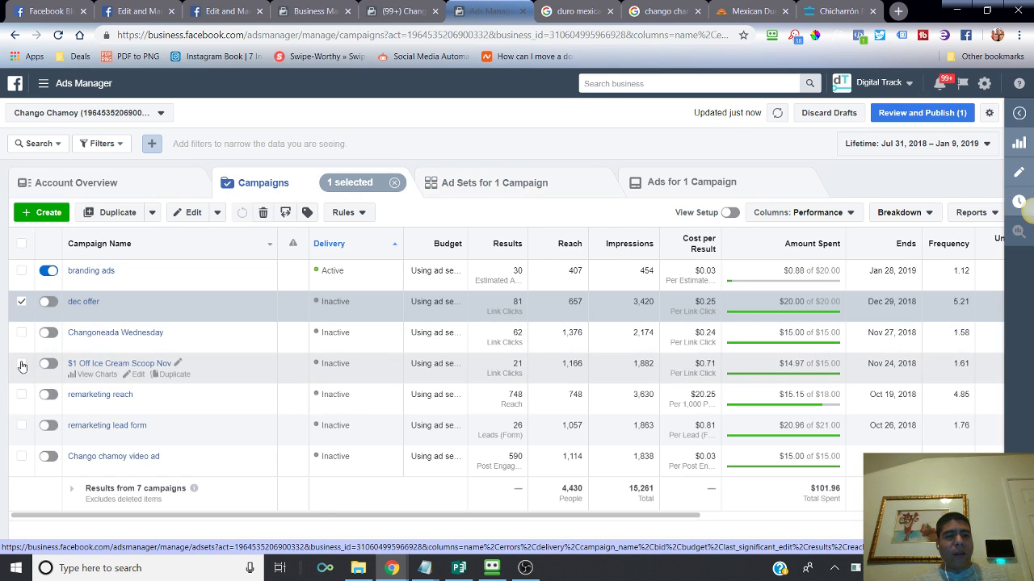
Add Changoneada Wednesday to the campaign selection and view the ad sets and ads of both selected campaigns
left_click(21, 338)
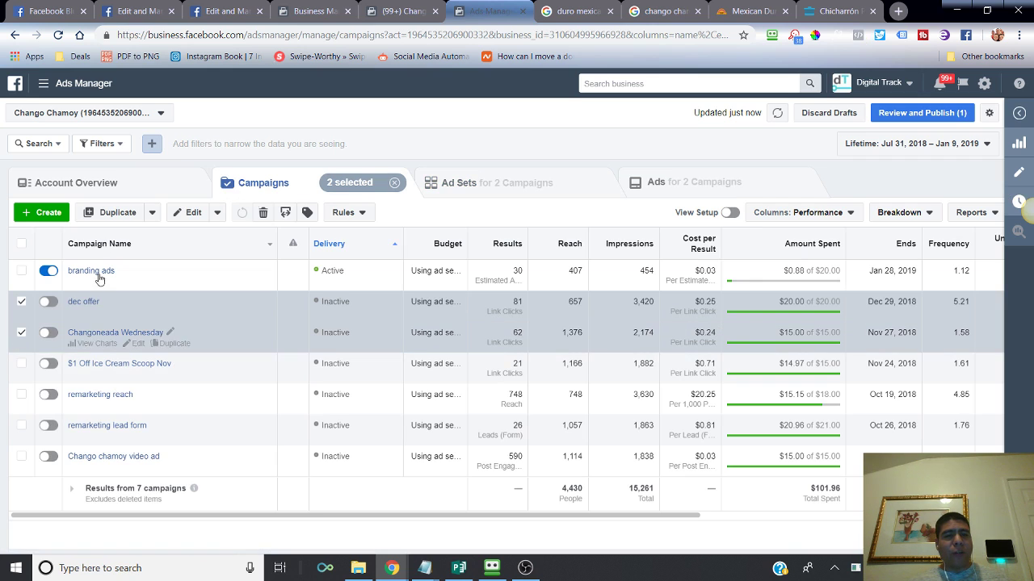
left_click(466, 200)
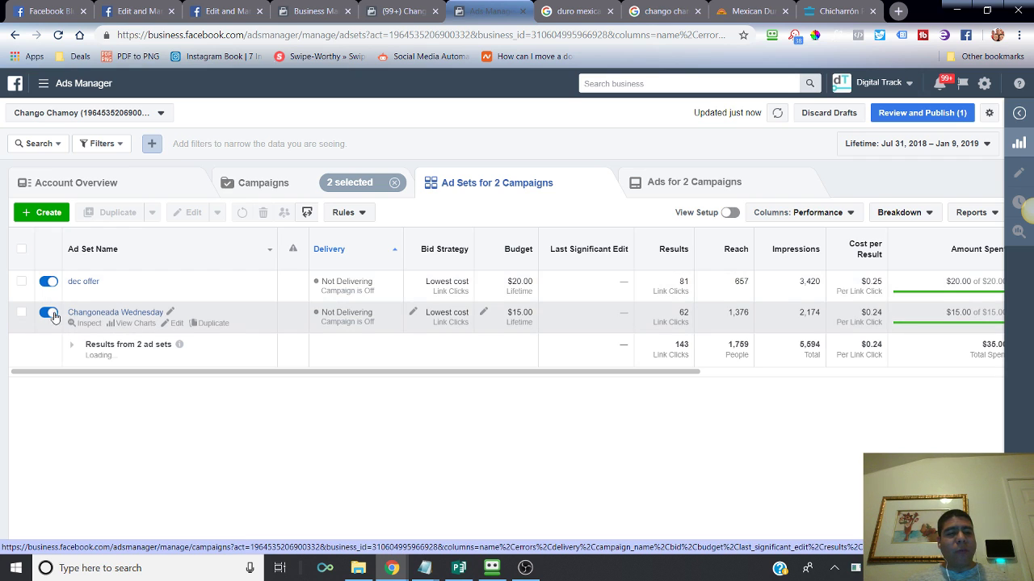
left_click(692, 182)
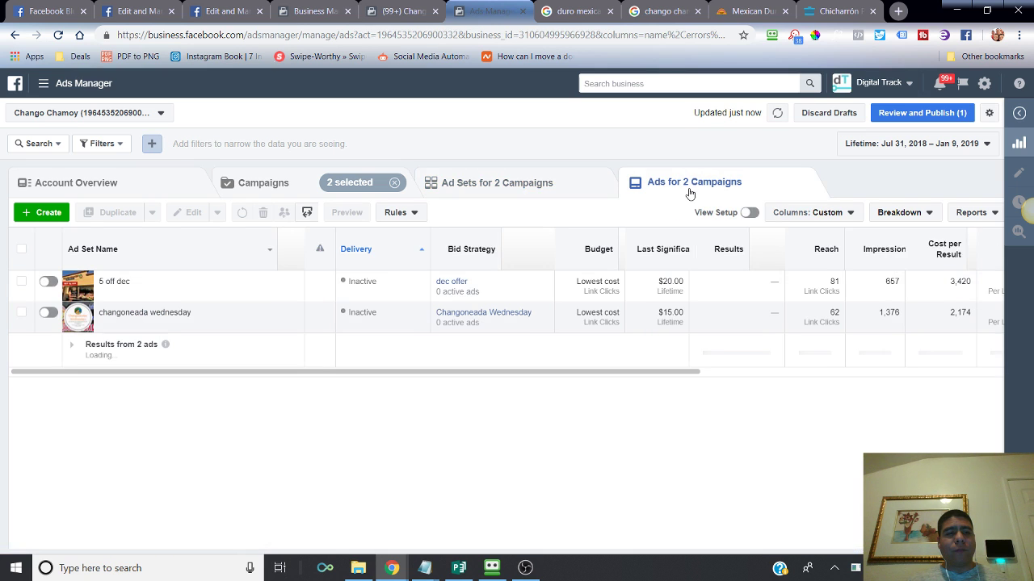
left_click(506, 186)
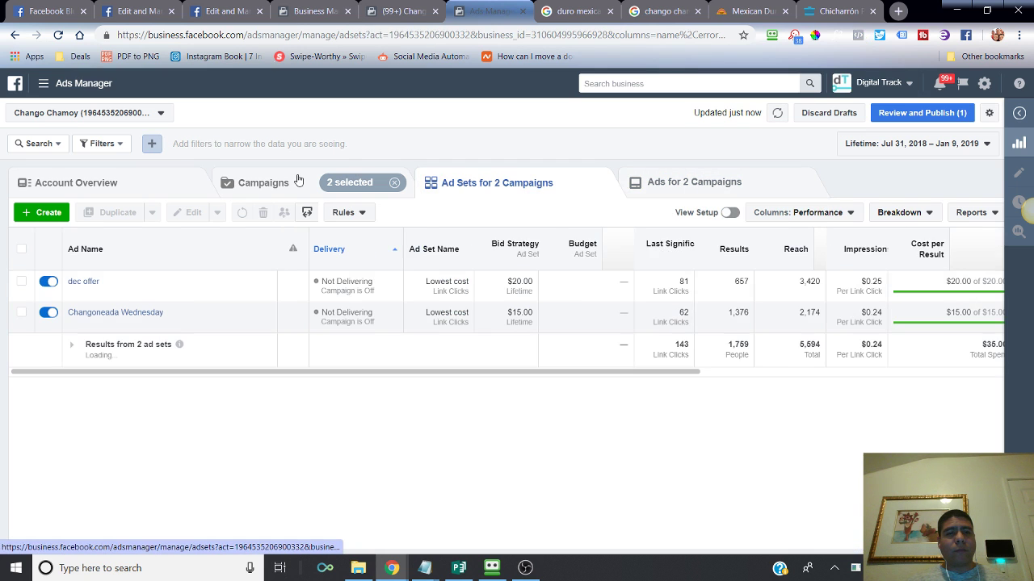
left_click(277, 187)
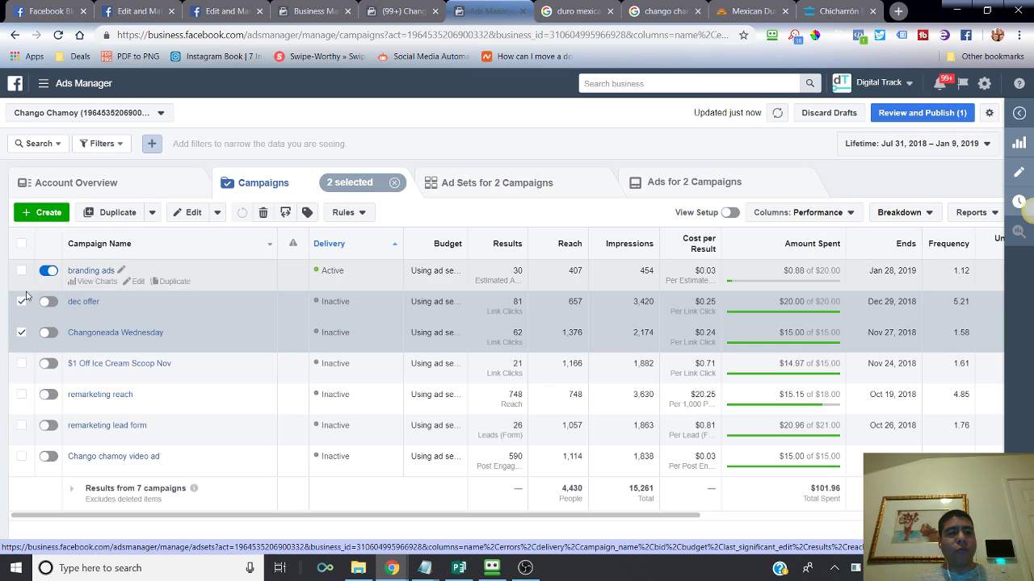
Deselect both campaigns and look through the account's complete lists of ad sets and ads
left_click(22, 302)
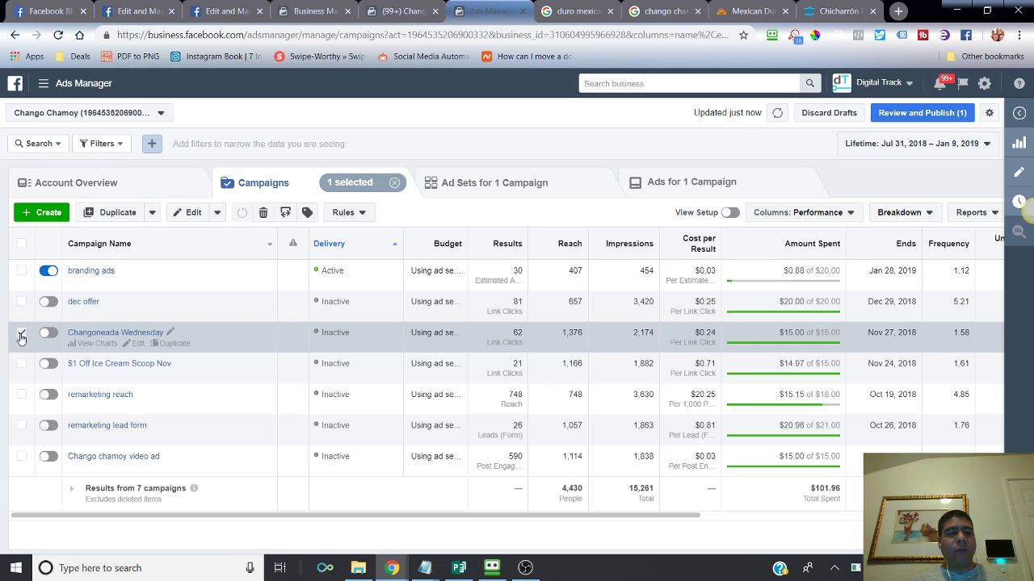
left_click(22, 333)
left_click(511, 180)
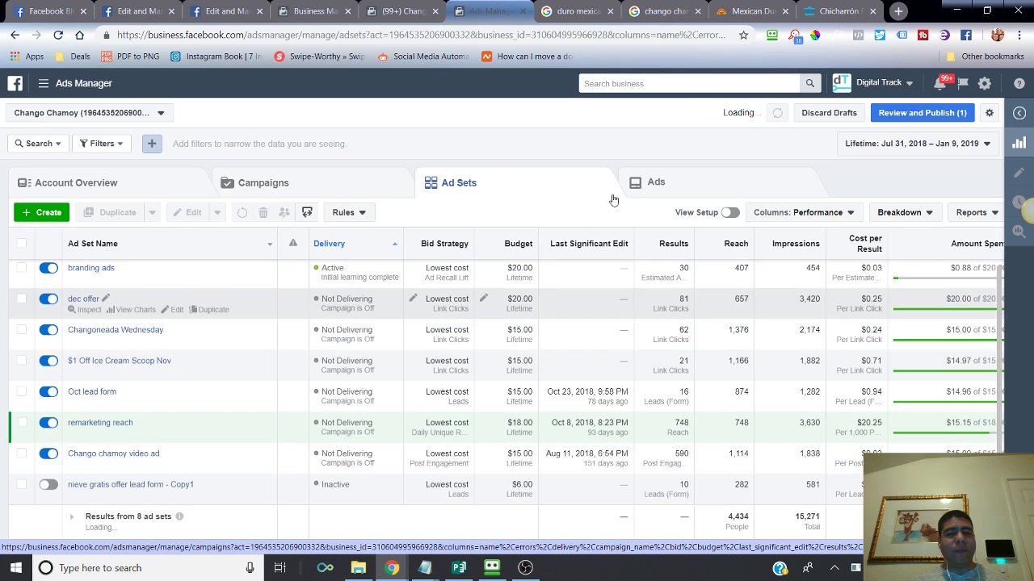
left_click(658, 182)
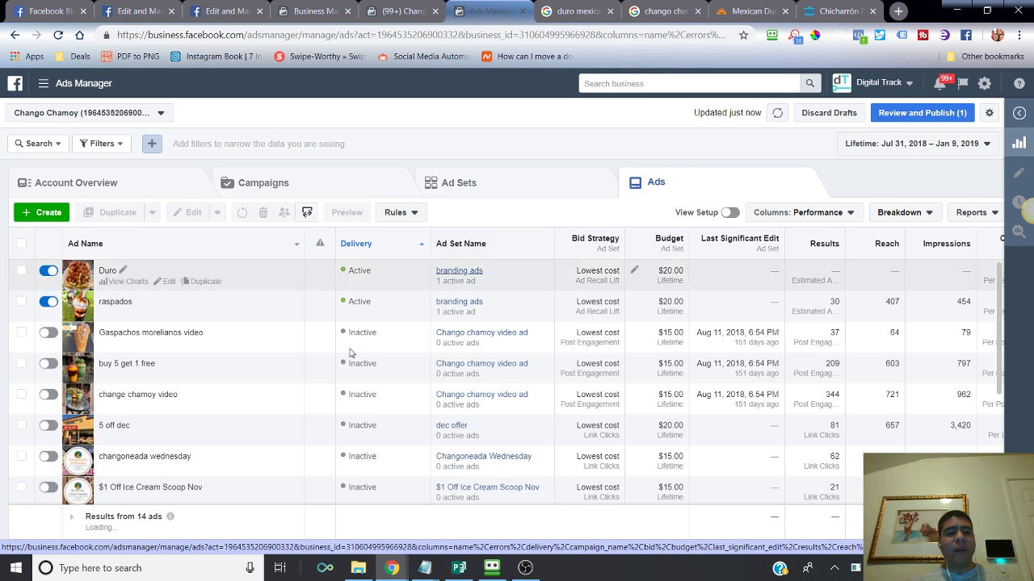
scroll(302, 393, "down", 1)
scroll(302, 394, "down", 2)
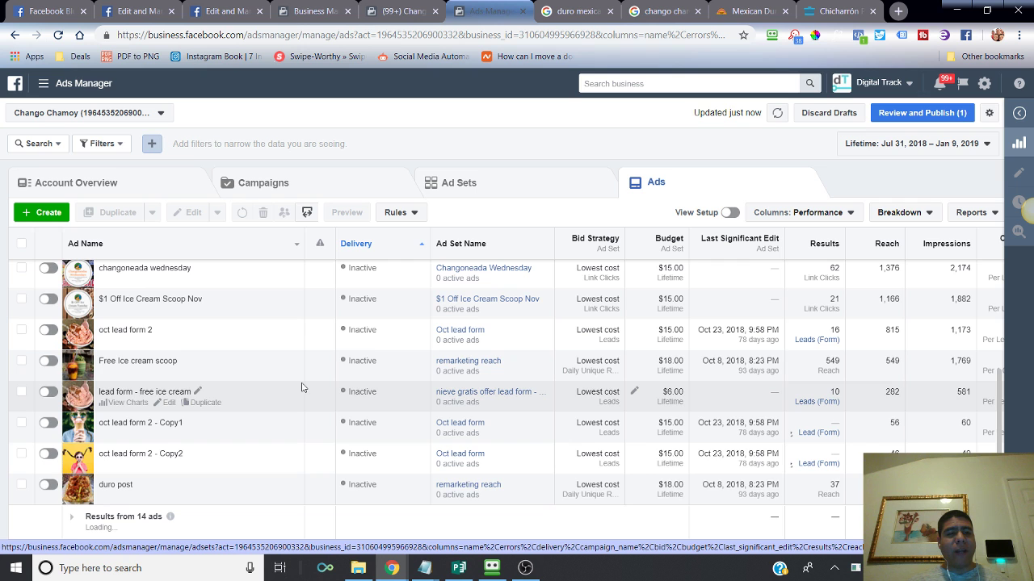
scroll(300, 387, "up", 3)
Select the ad set "nieve gratis offer lead form - Copy1" and view the ads it contains
left_click(521, 185)
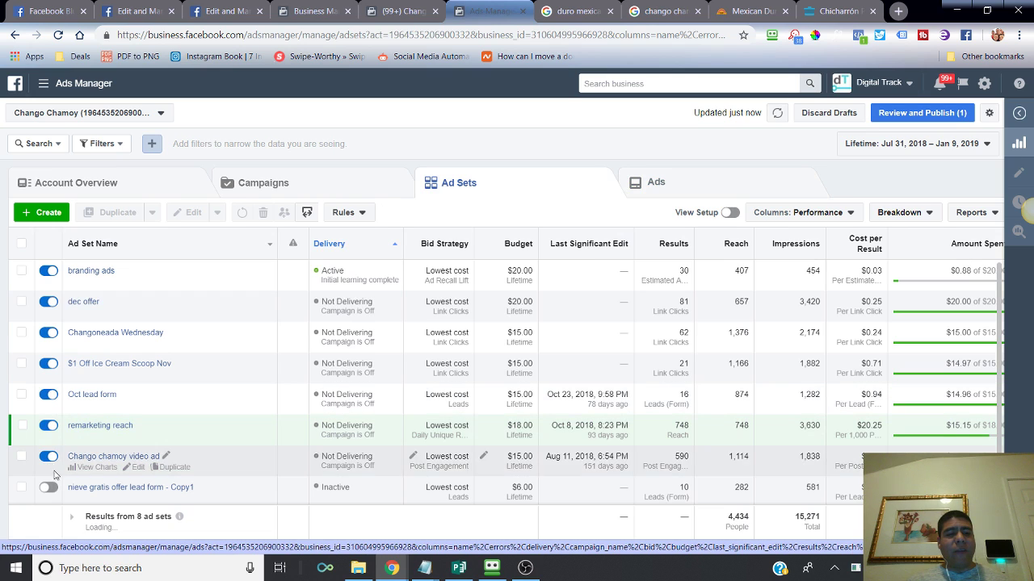
left_click(21, 487)
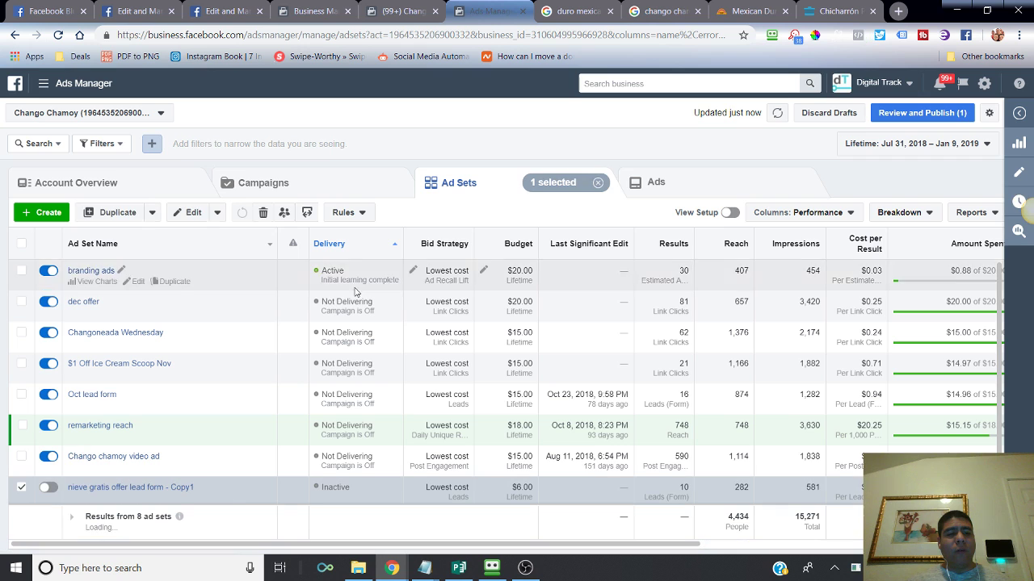
left_click(663, 192)
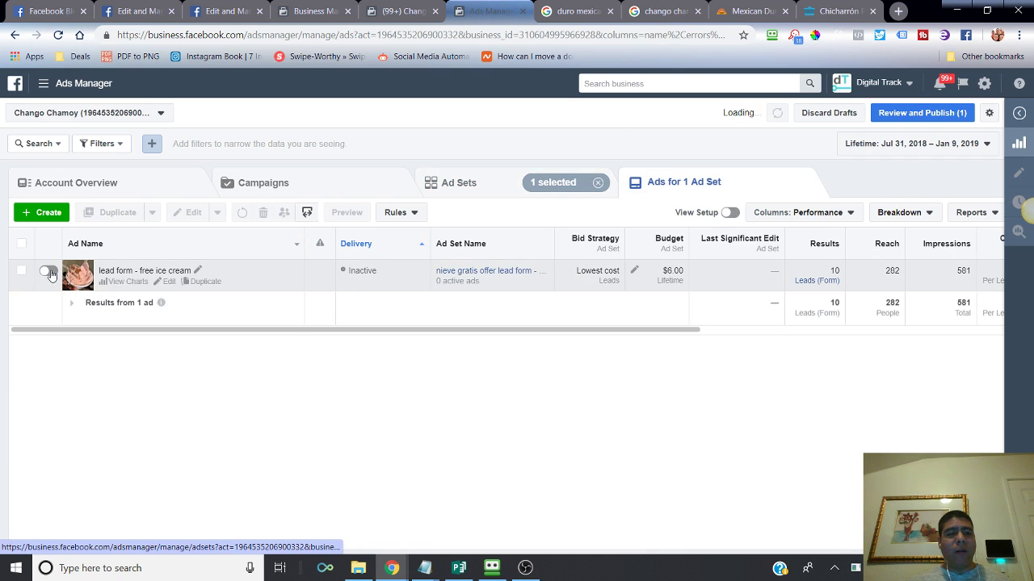
left_click(473, 185)
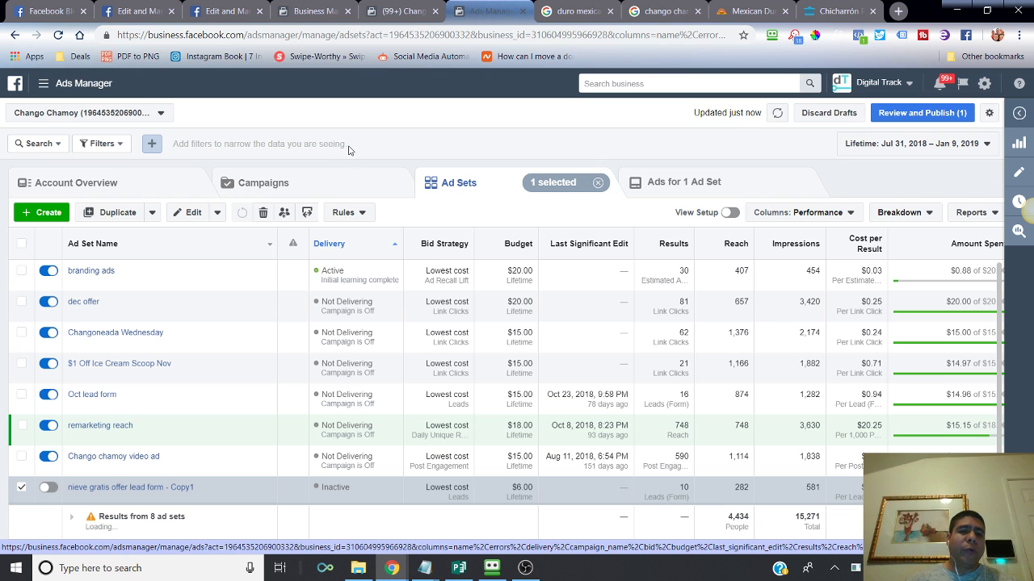
Open the dec offer campaign for editing and examine its objective, buying type and budget optimization
left_click(331, 187)
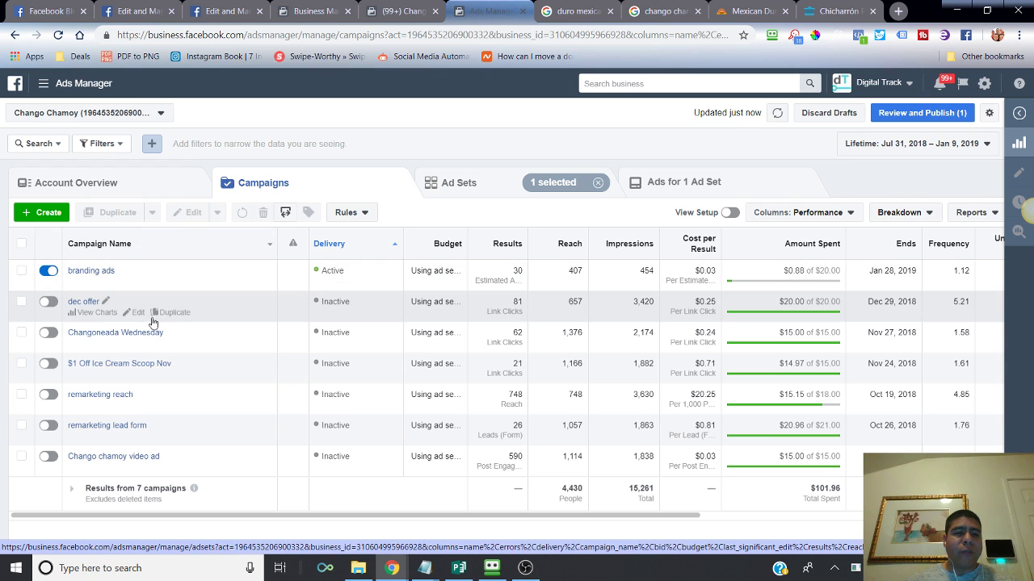
left_click(105, 301)
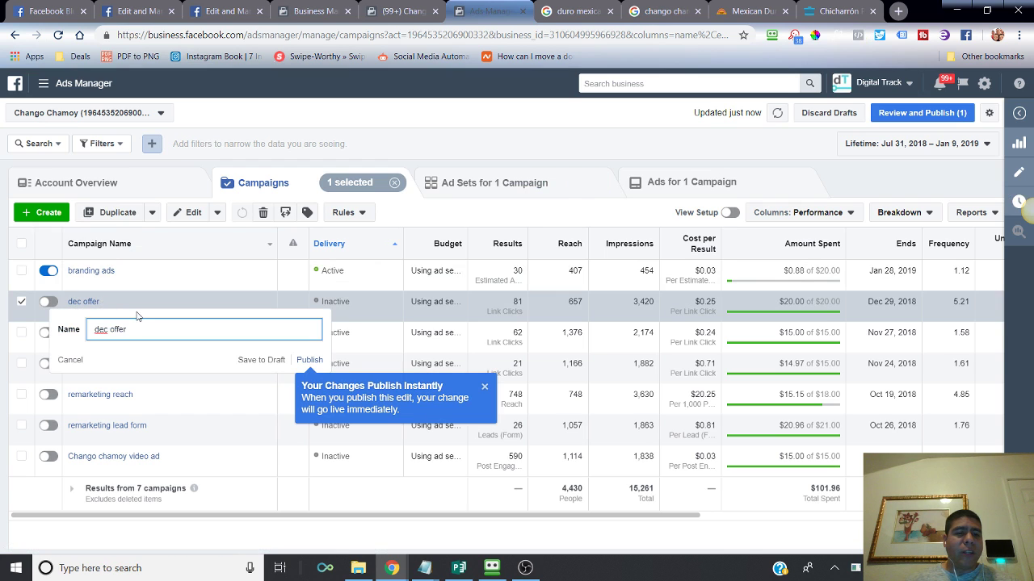
left_click(80, 363)
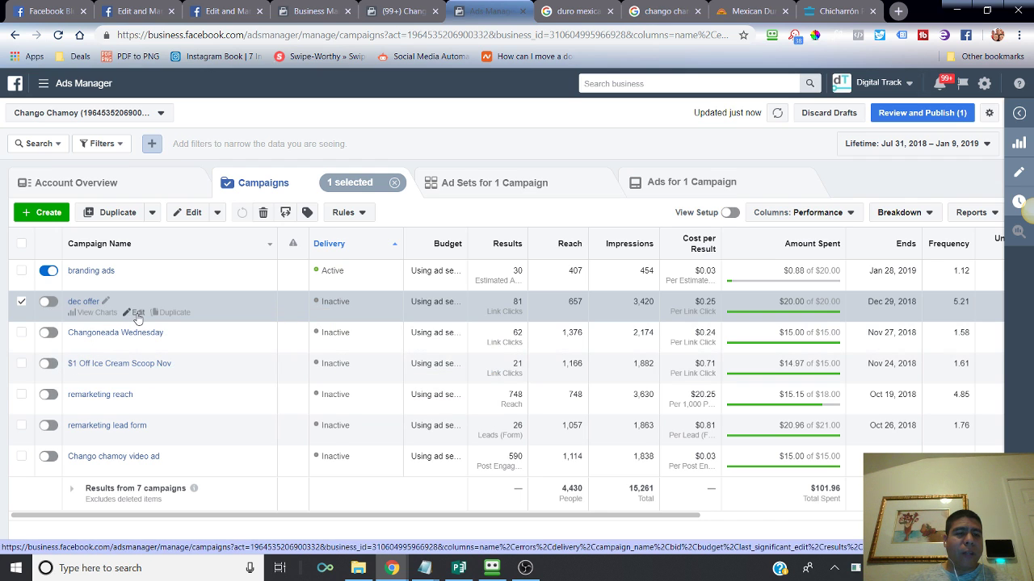
left_click(137, 314)
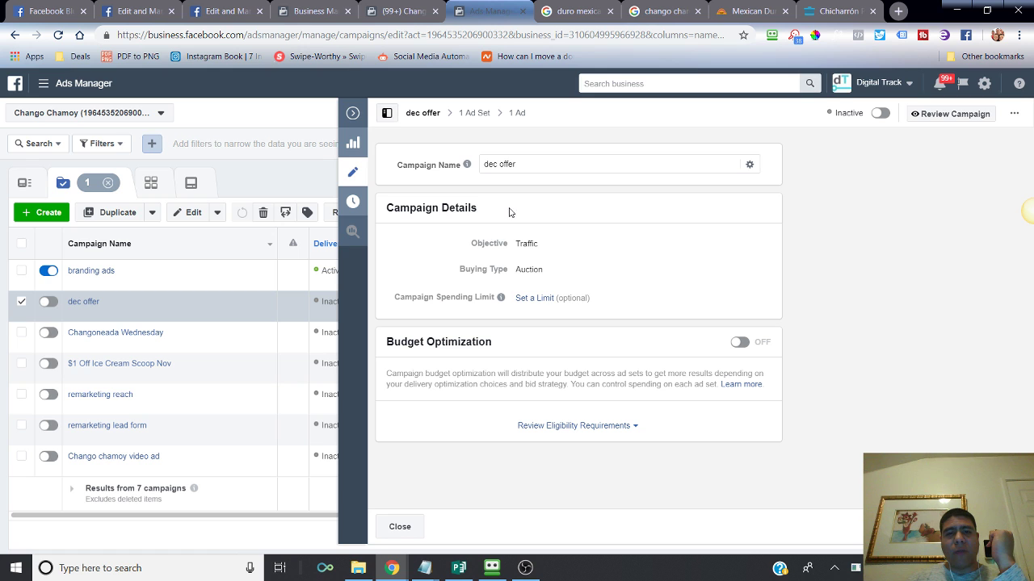
Open the dec offer ad set's settings and examine its custom audiences, locations, age, gender and detailed targeting
left_click(475, 114)
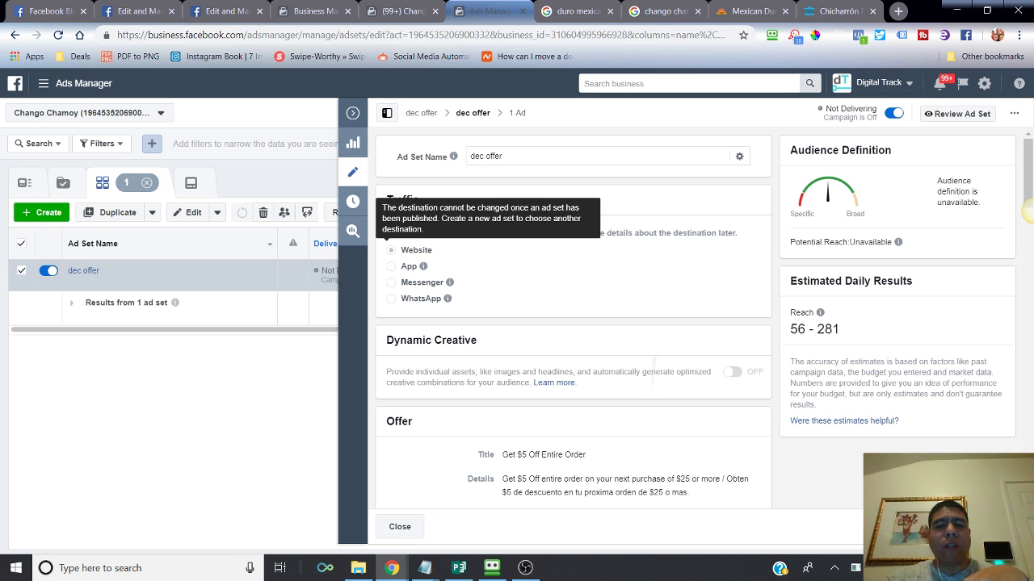
scroll(623, 304, "down", 10)
scroll(573, 323, "down", 1)
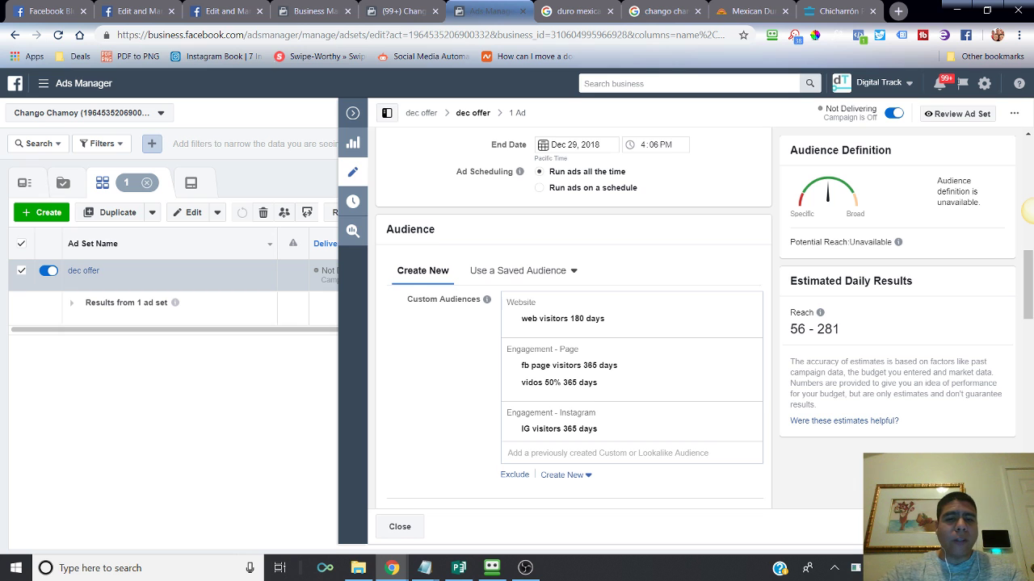
scroll(1027, 212, "down", 2)
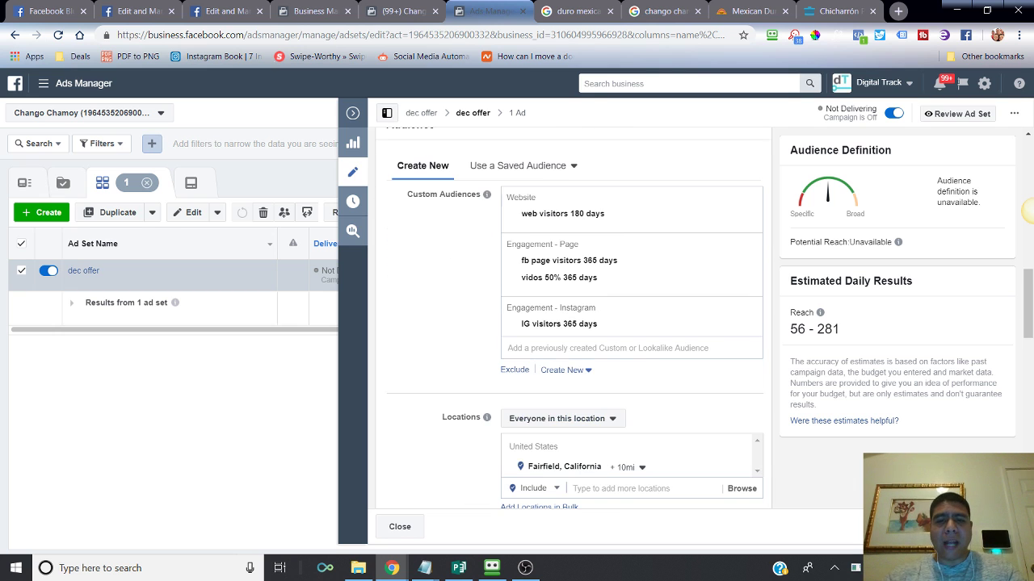
scroll(1028, 211, "down", 1)
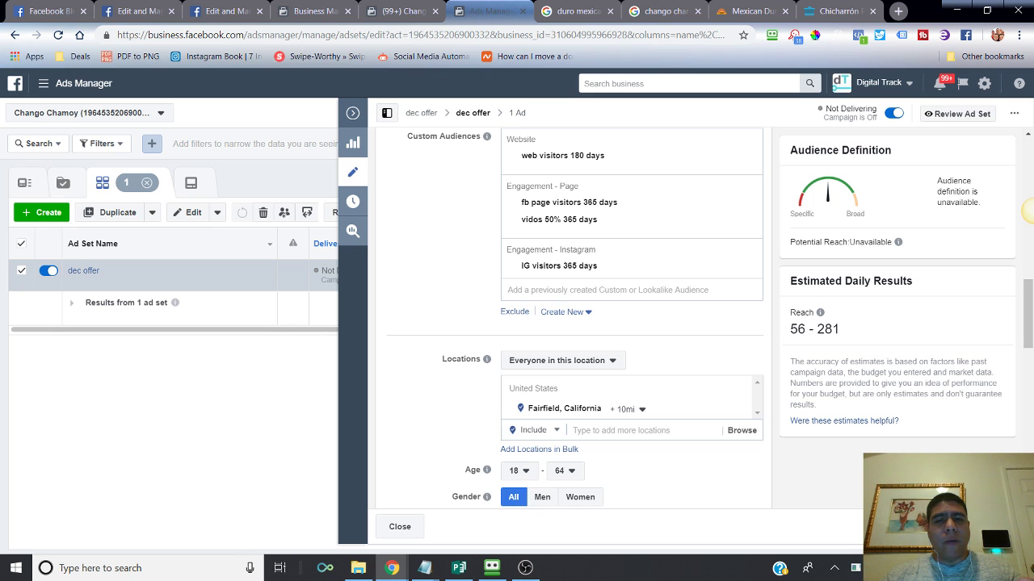
scroll(718, 329, "down", 1)
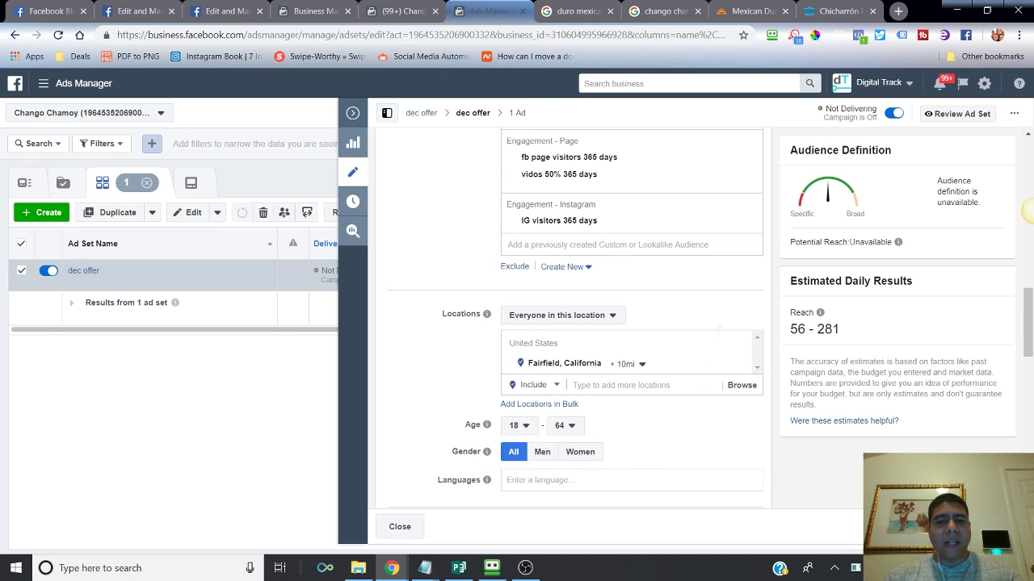
scroll(719, 328, "down", 1)
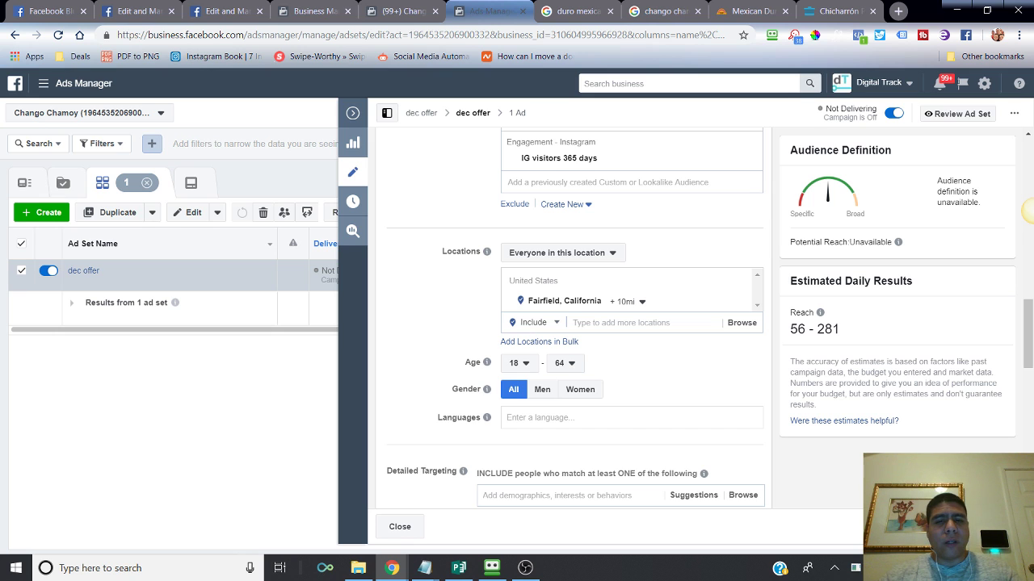
Review the dec offer ad set's schedule, lifetime budget, offer details and traffic destination
scroll(573, 323, "up", 1)
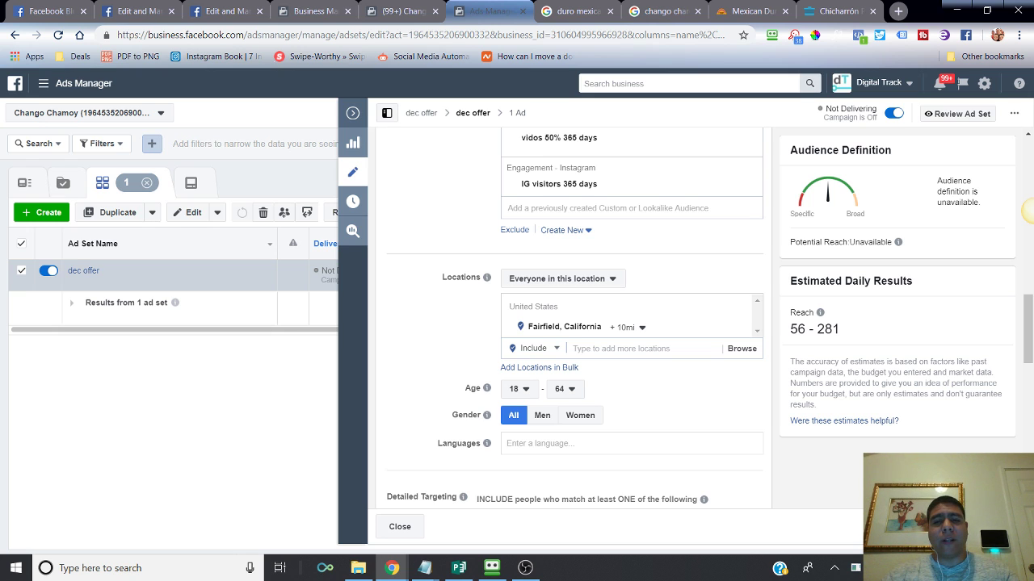
scroll(1027, 211, "up", 3)
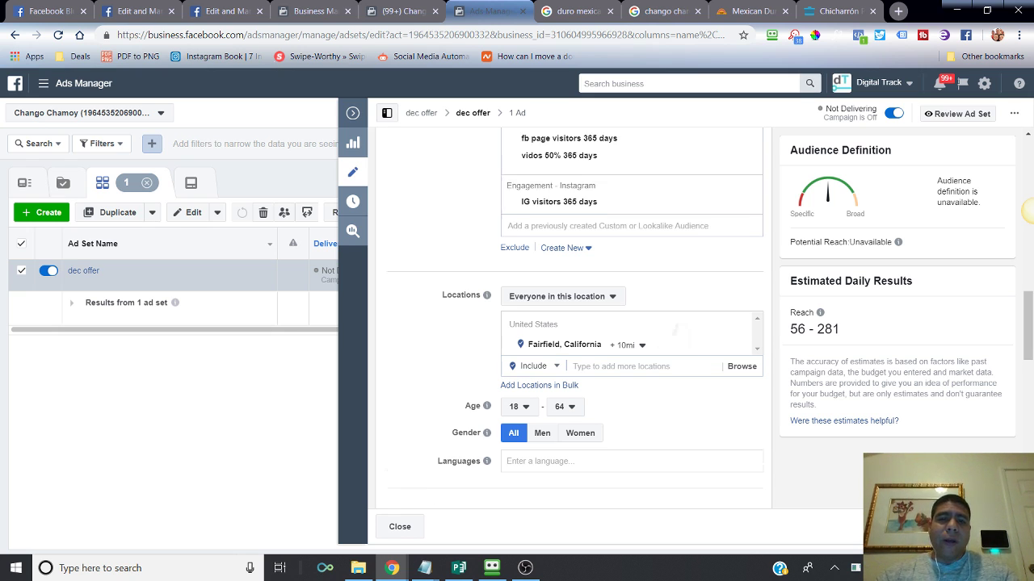
scroll(1028, 211, "up", 4)
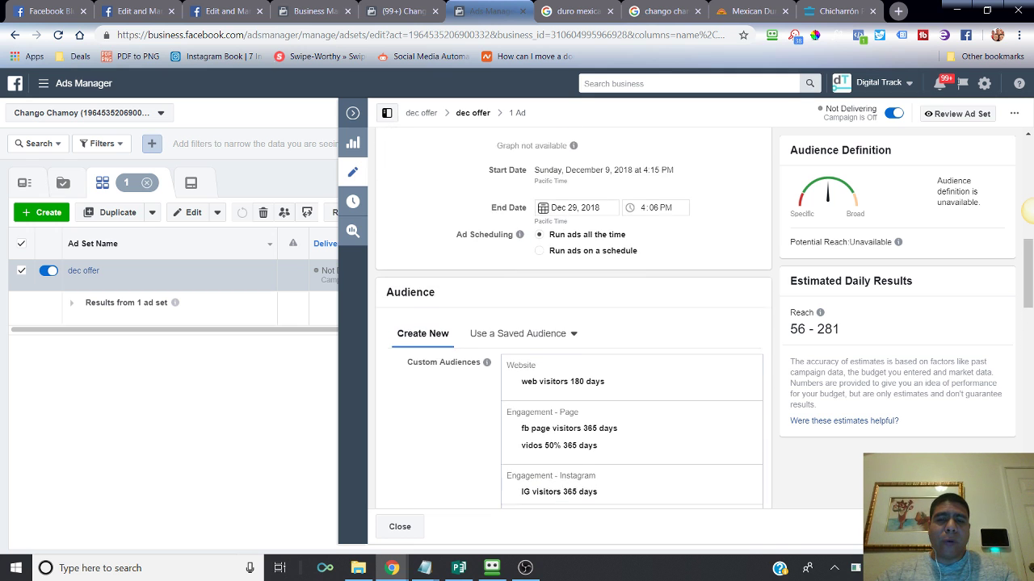
scroll(1027, 211, "up", 3)
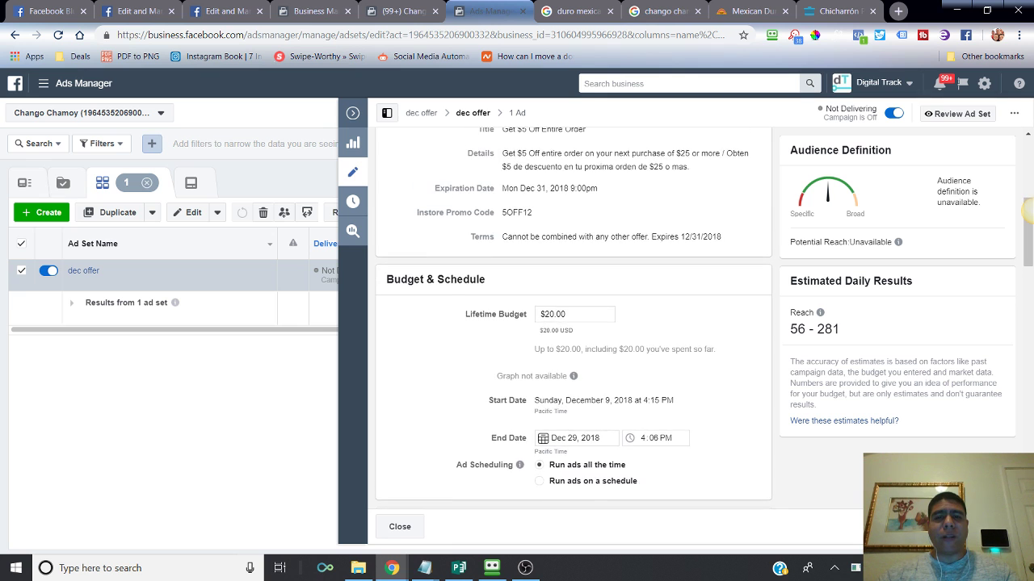
scroll(1027, 211, "up", 2)
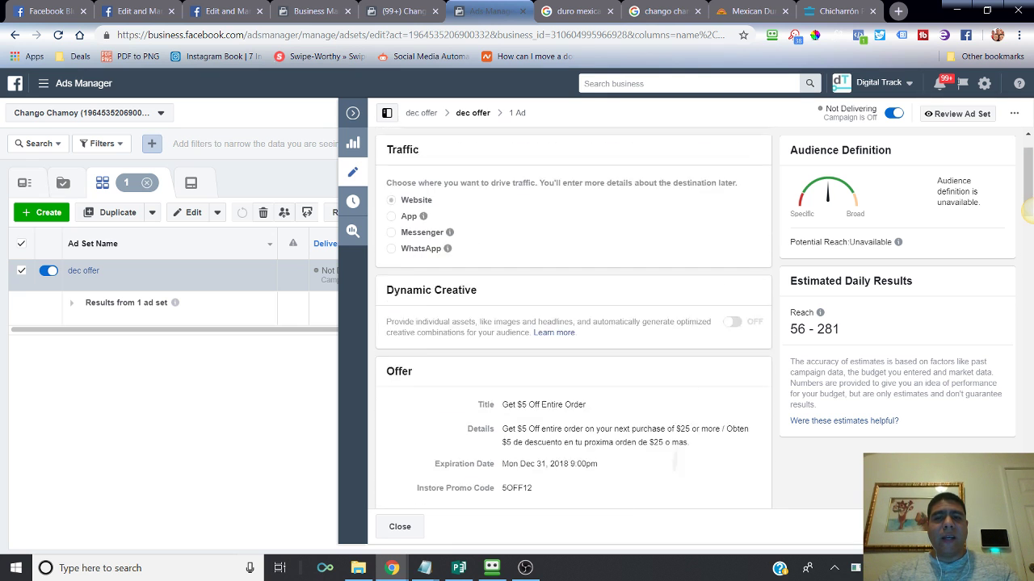
Examine the dec offer ad set's traffic, offer, budget and schedule, audience, placement, and optimization and delivery settings
scroll(1027, 210, "down", 1)
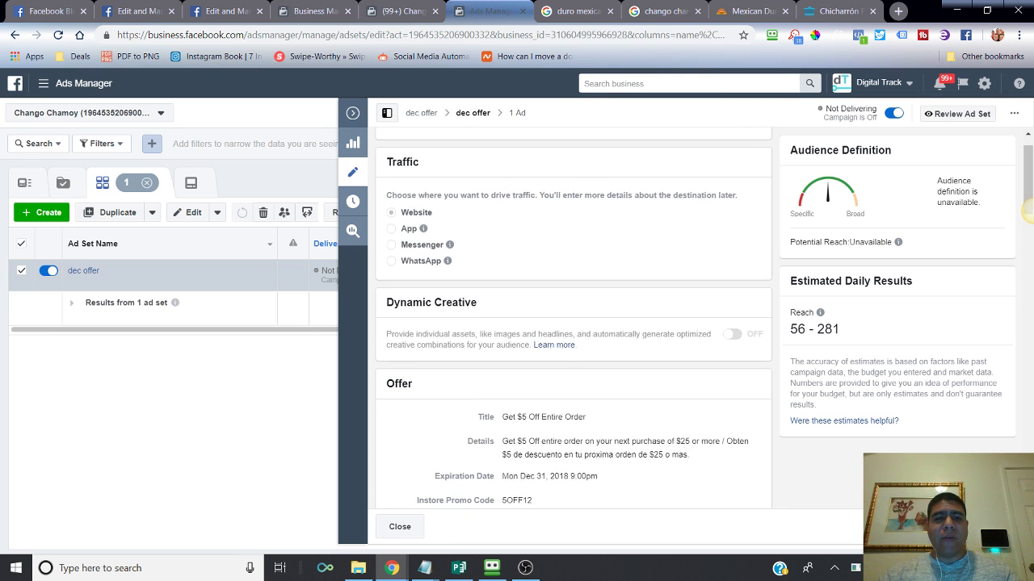
scroll(1027, 210, "down", 1)
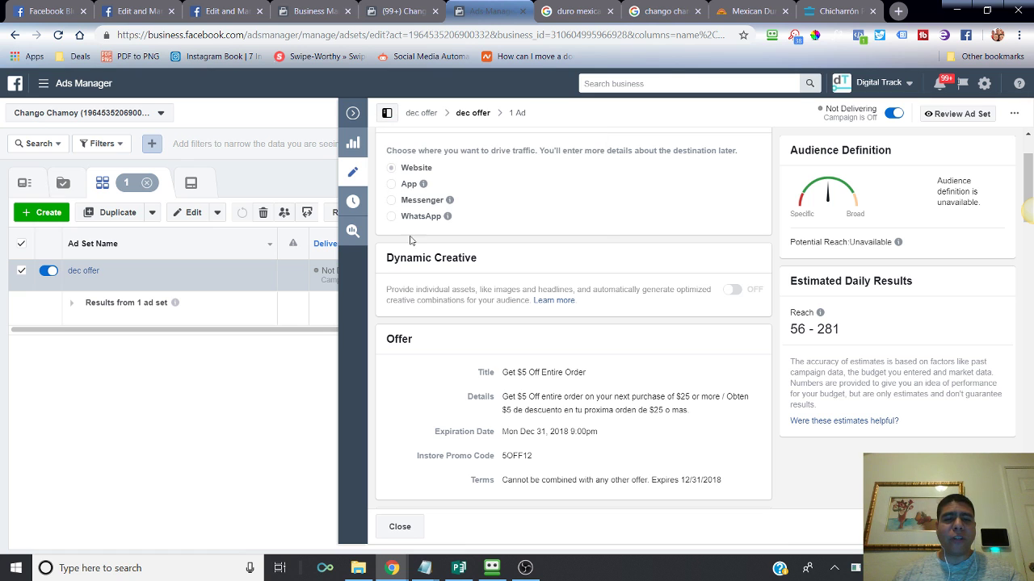
scroll(679, 272, "down", 1)
scroll(679, 271, "down", 3)
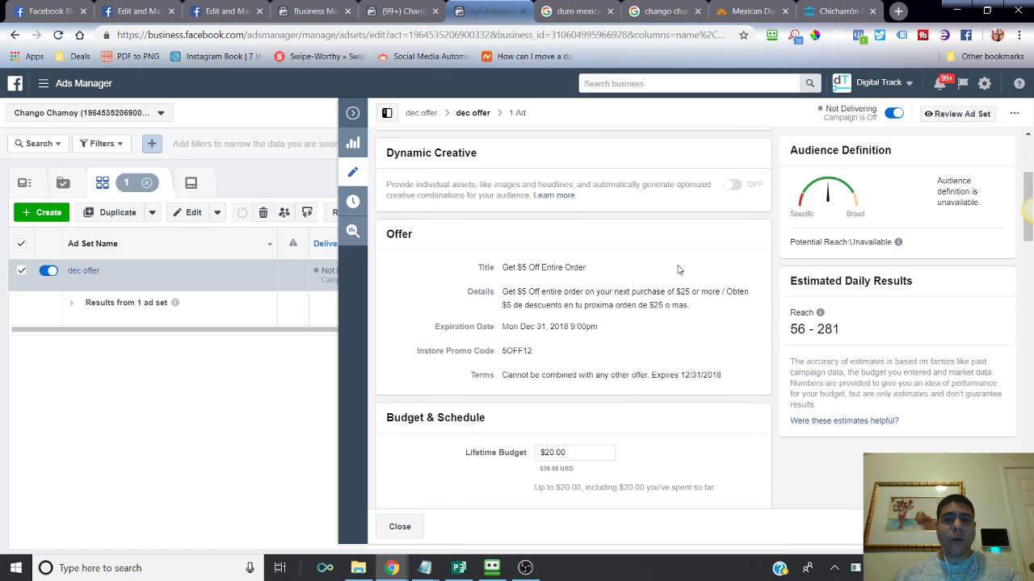
scroll(577, 333, "down", 4)
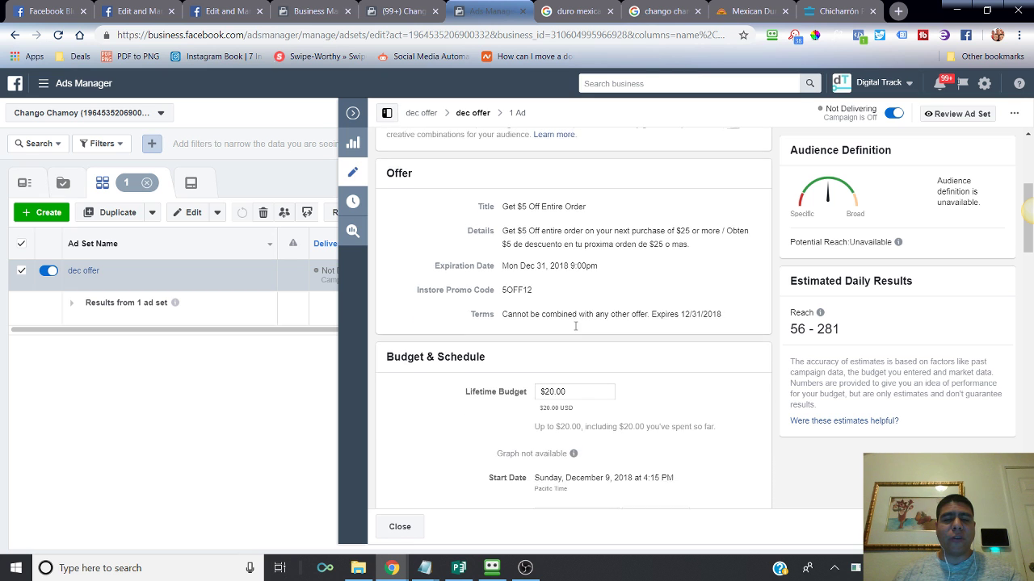
scroll(577, 317, "down", 4)
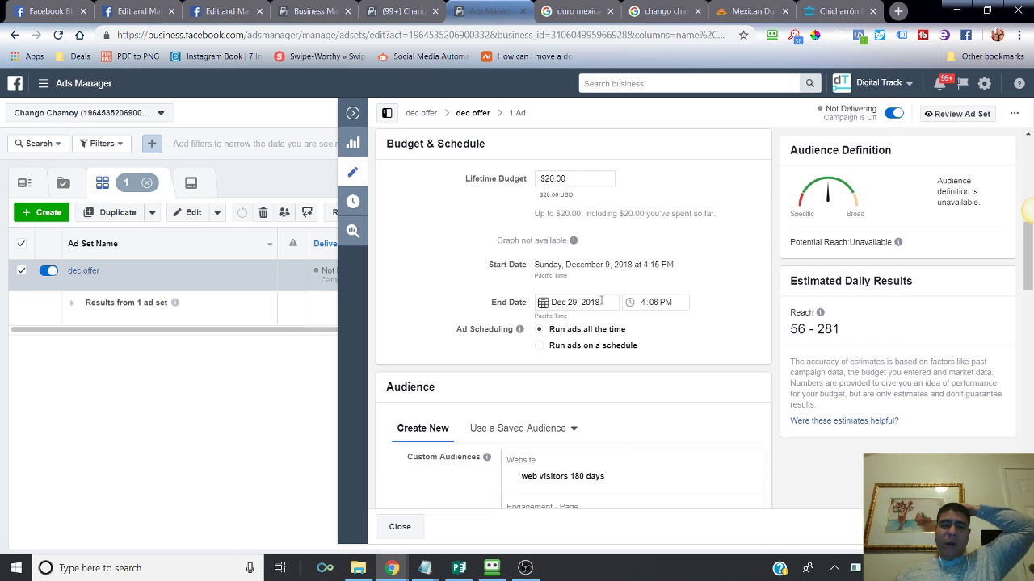
scroll(596, 306, "down", 6)
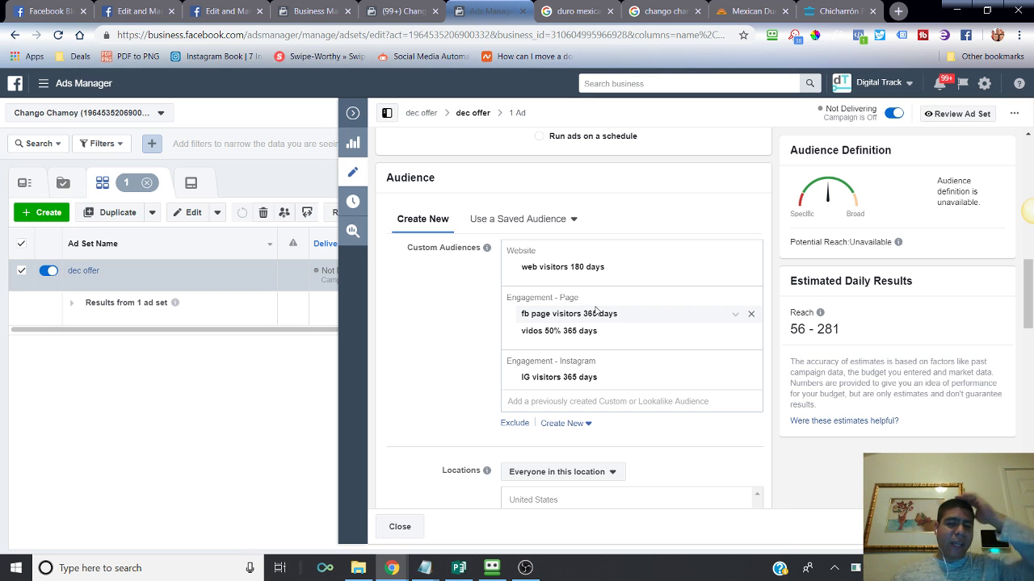
scroll(597, 306, "down", 4)
scroll(597, 297, "down", 5)
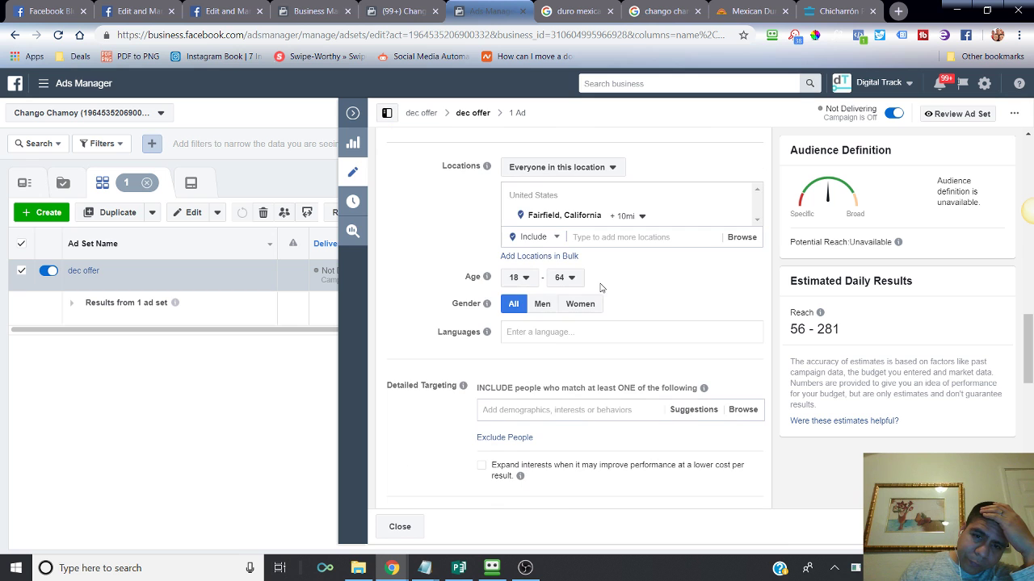
scroll(600, 288, "down", 15)
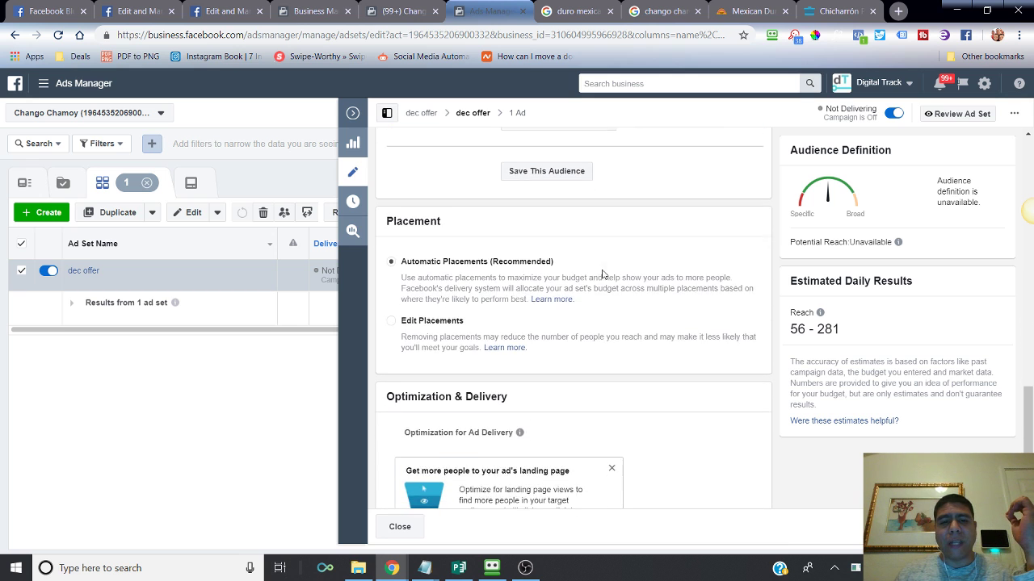
scroll(602, 275, "down", 6)
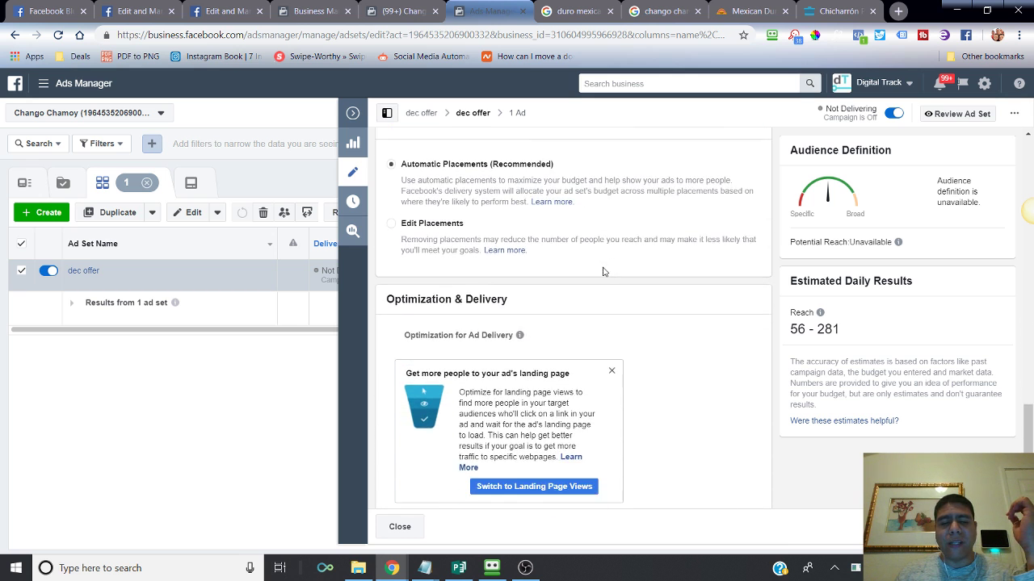
Open the "5 off dec" ad inside the dec offer ad set and examine its identity, creative format and Mobile News Feed preview
left_click(518, 113)
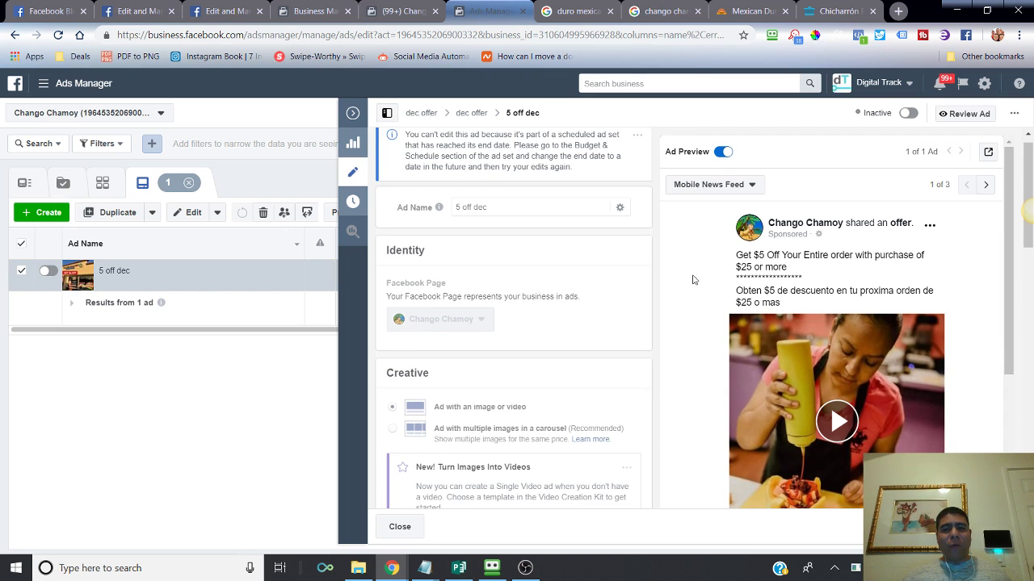
scroll(692, 280, "down", 1)
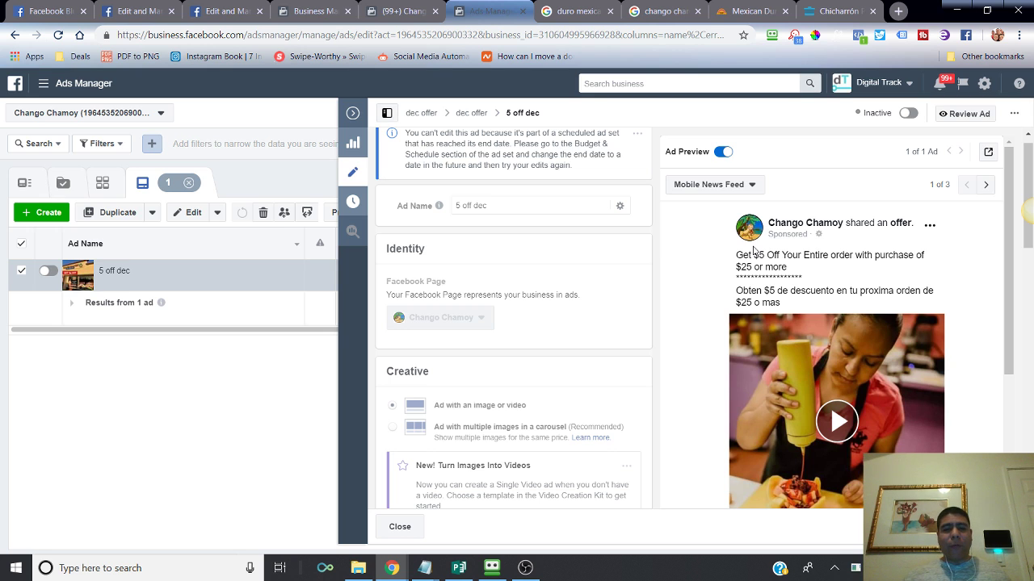
scroll(754, 252, "down", 1)
scroll(594, 358, "down", 1)
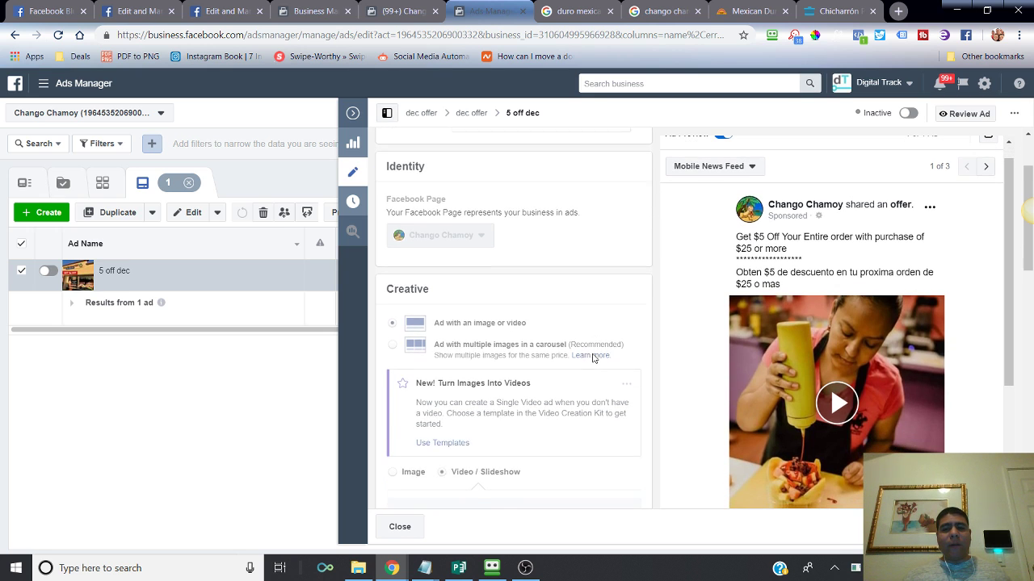
scroll(680, 331, "down", 1)
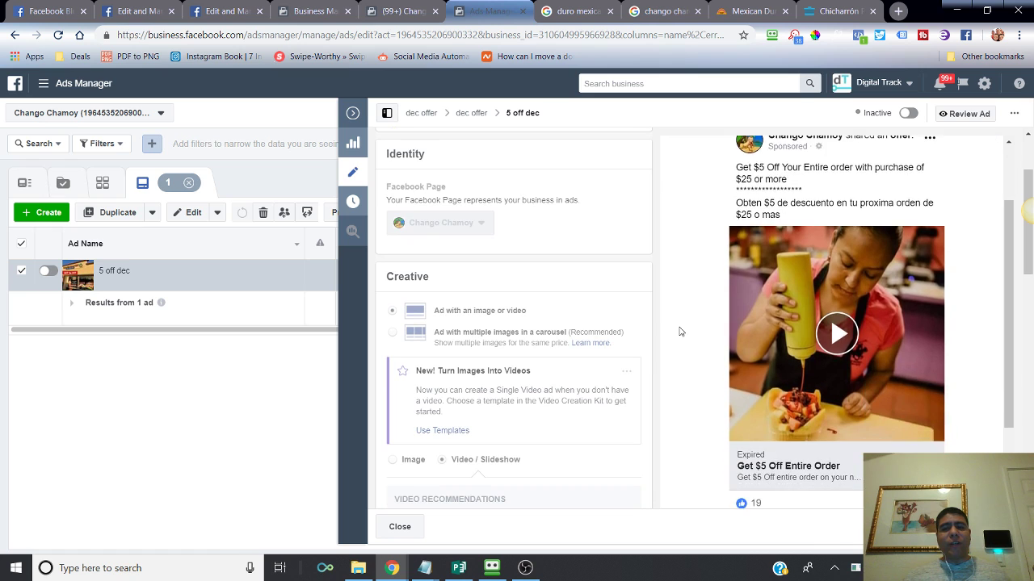
scroll(680, 331, "down", 1)
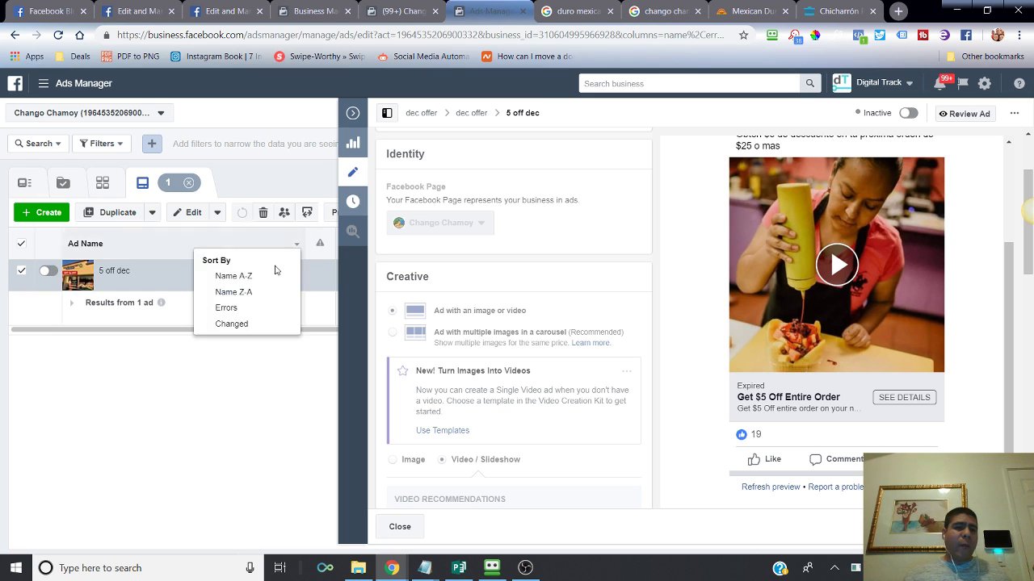
mouse_move(170, 294)
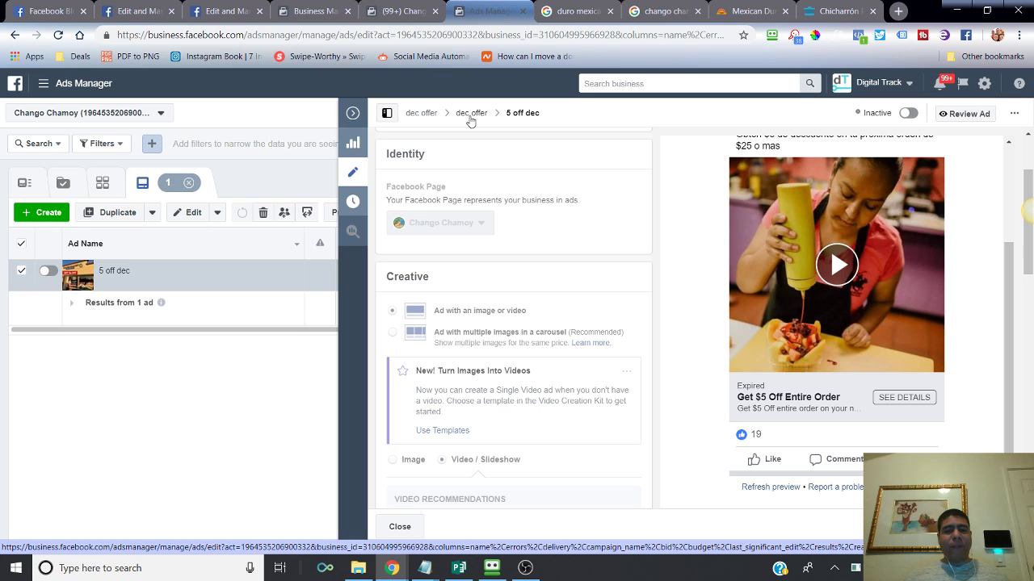
Examine the "5 off dec" ad's video recommendations, video, link type, text, website URL and tracking settings
scroll(567, 347, "down", 1)
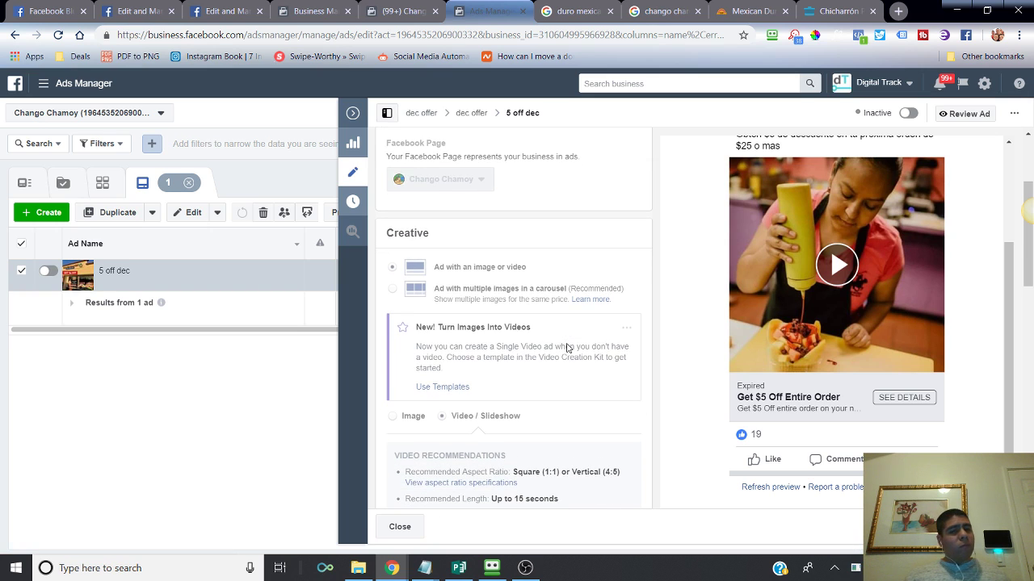
scroll(567, 347, "down", 5)
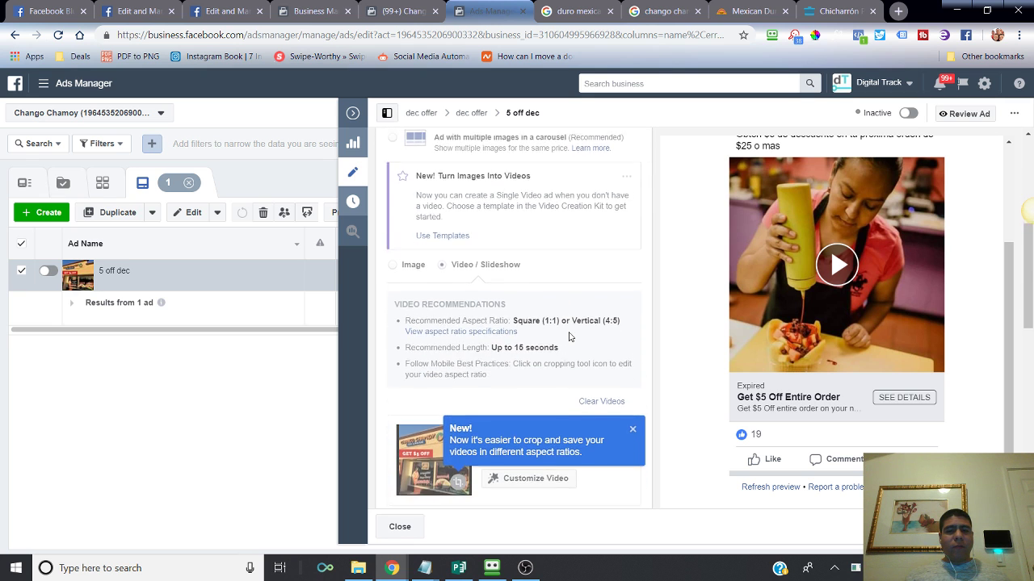
scroll(572, 331, "up", 1)
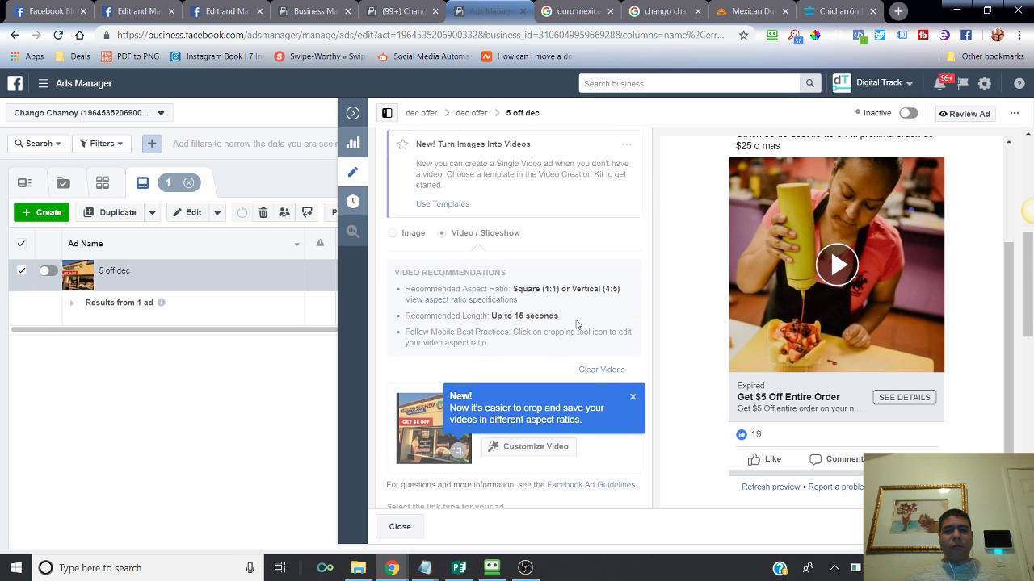
scroll(575, 323, "down", 1)
scroll(576, 320, "down", 2)
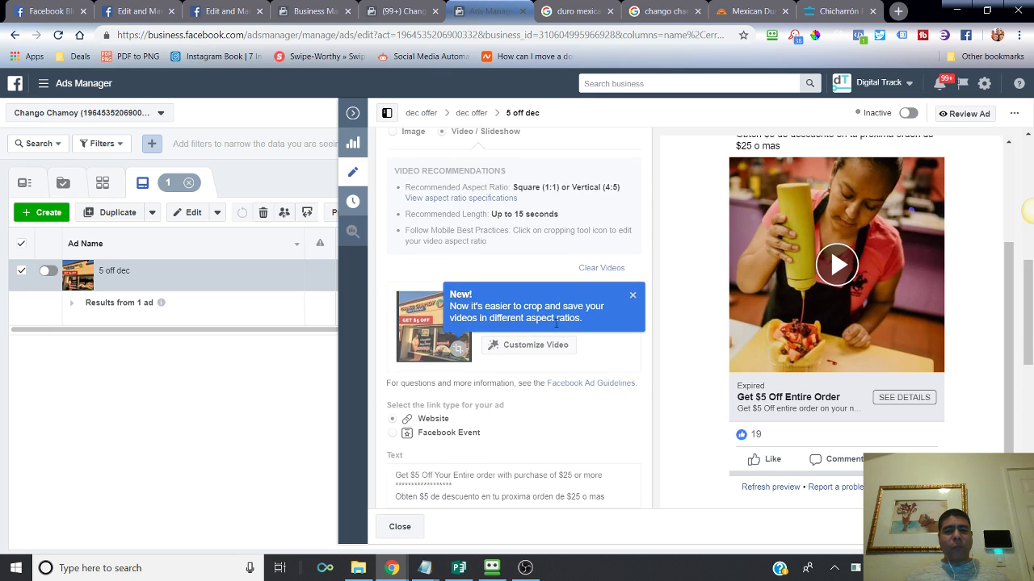
scroll(525, 384, "down", 2)
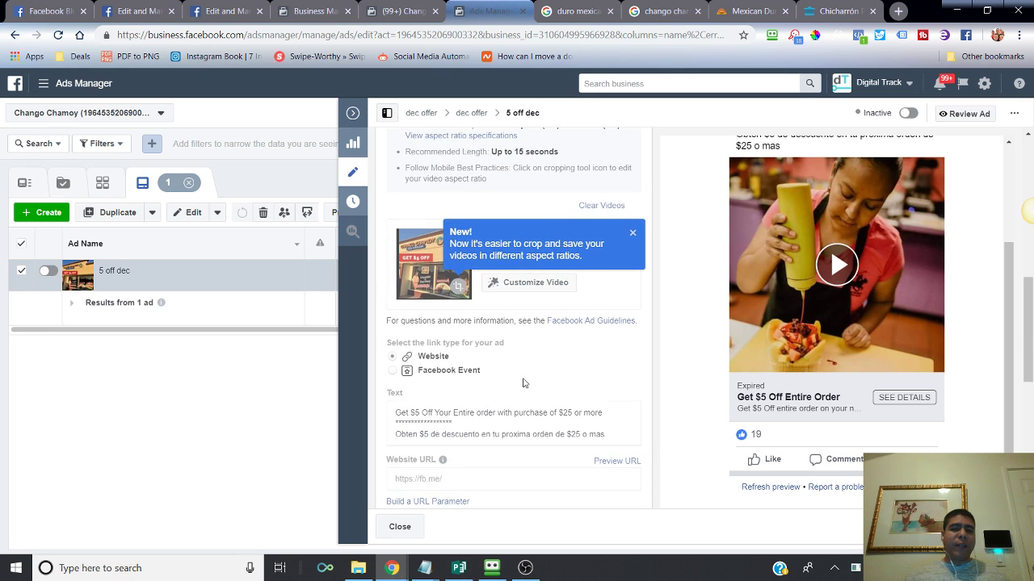
scroll(517, 396, "down", 1)
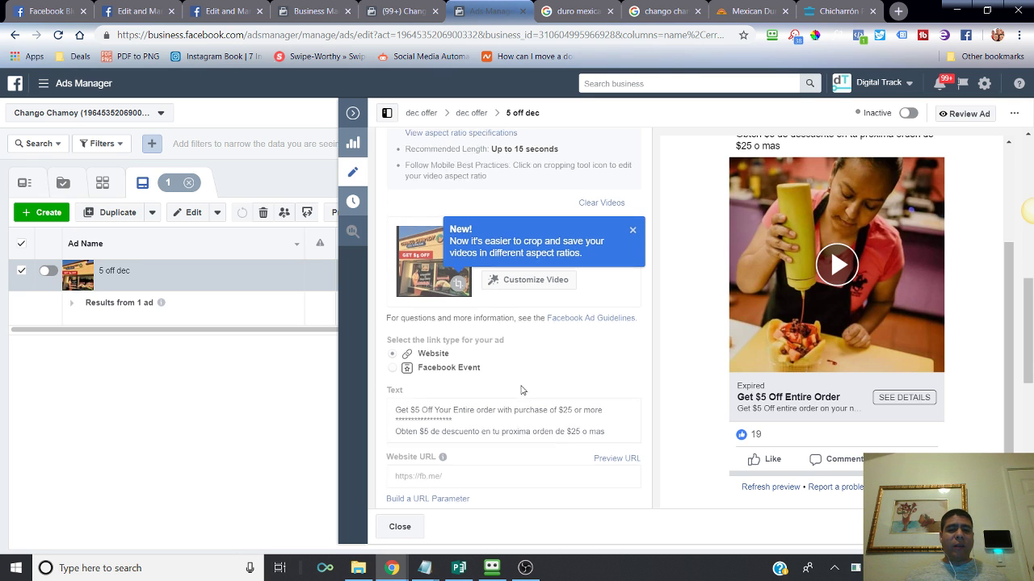
scroll(461, 468, "down", 4)
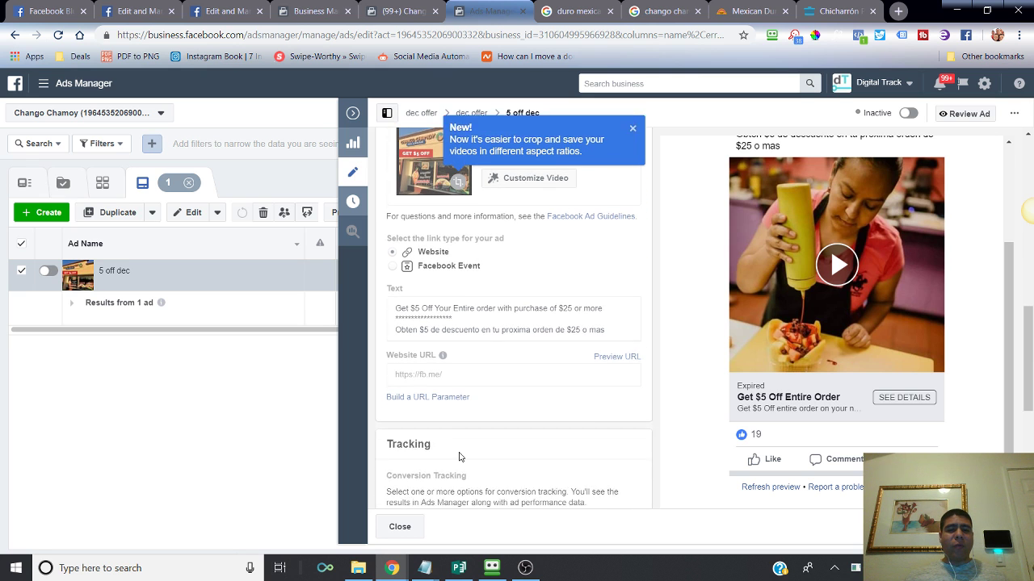
scroll(459, 457, "up", 7)
scroll(459, 457, "up", 5)
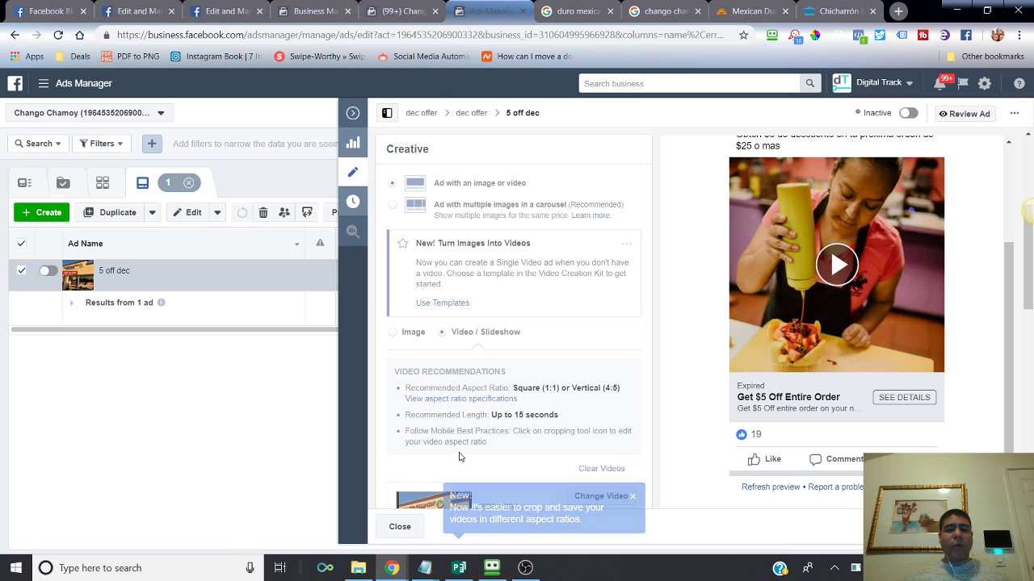
Close the ad editor, return to the campaigns list and view the available column presets without changing the current one
left_click(352, 113)
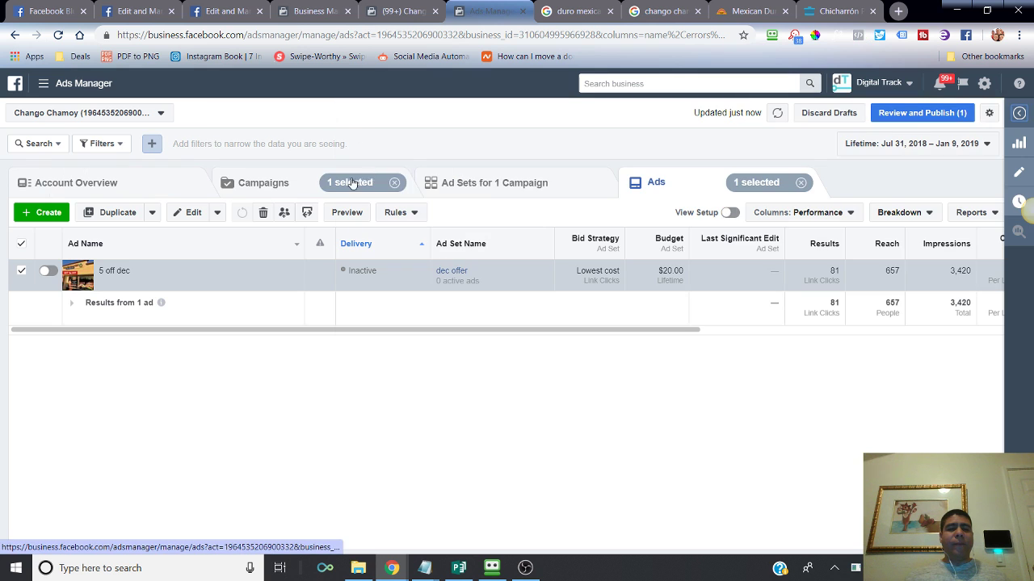
left_click(315, 187)
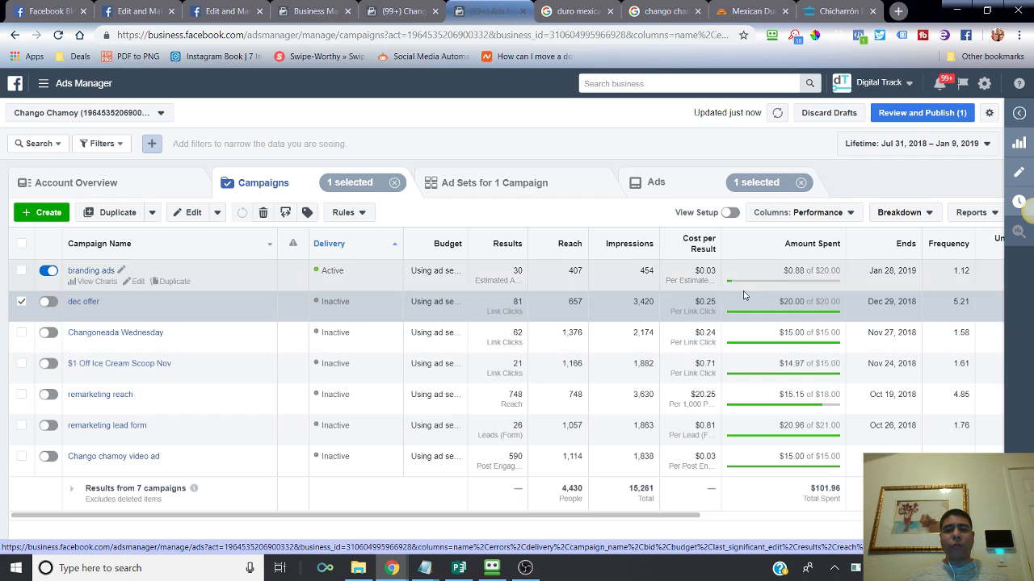
left_click(845, 218)
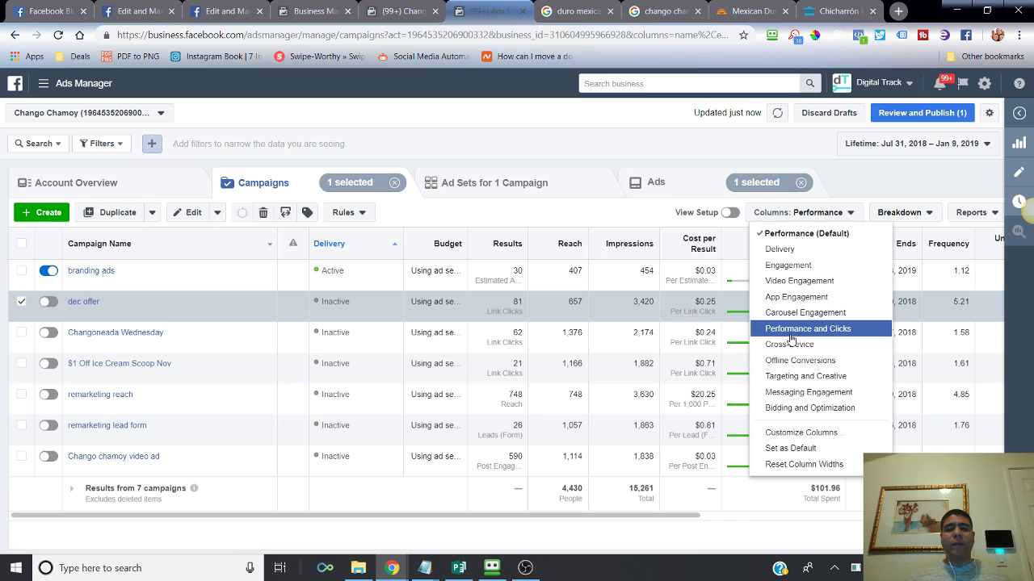
left_click(620, 524)
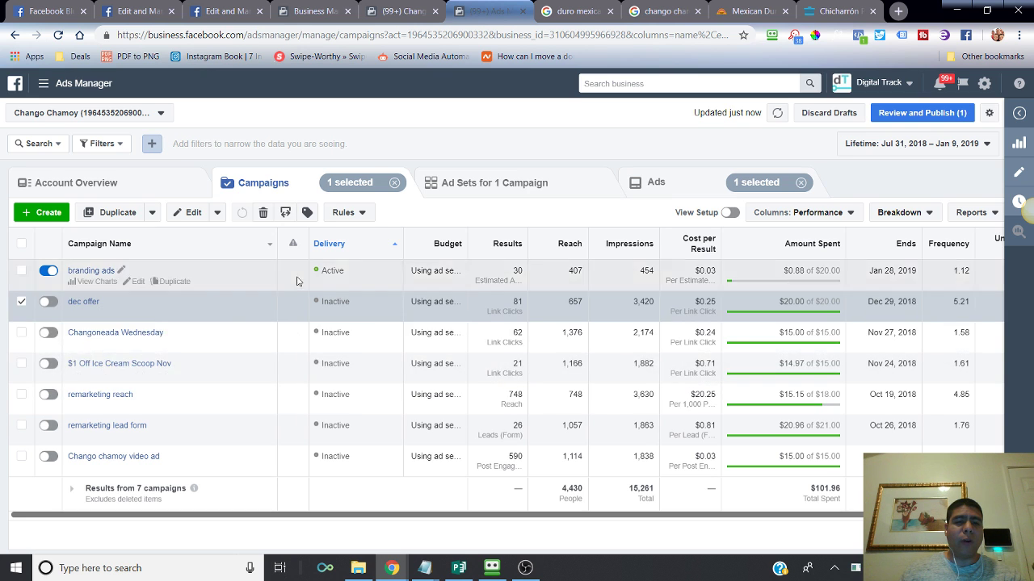
Examine the Delivery, Budget, Results, Reach and Impressions columns of the campaigns list and read their definitions
mouse_move(338, 247)
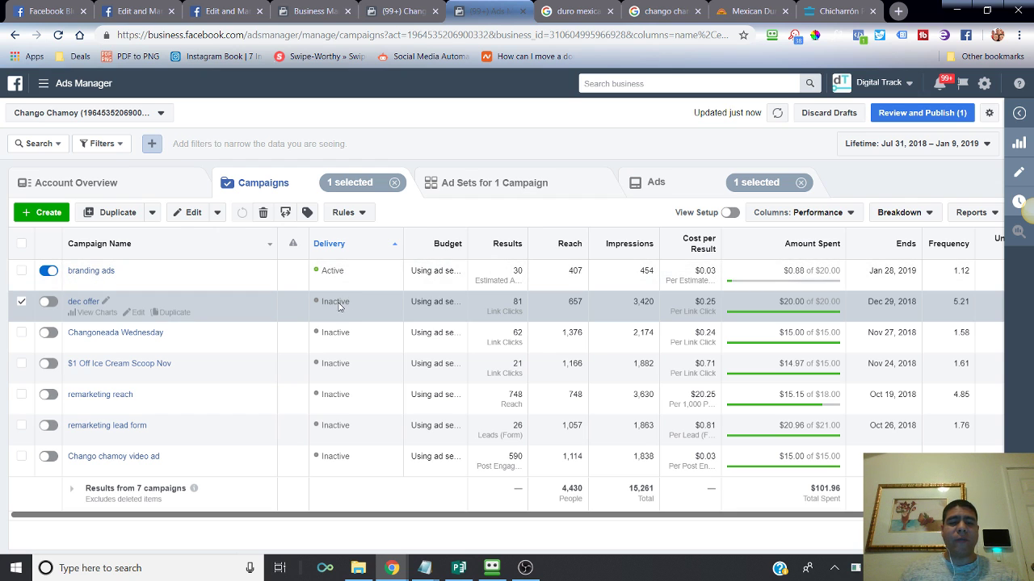
mouse_move(437, 251)
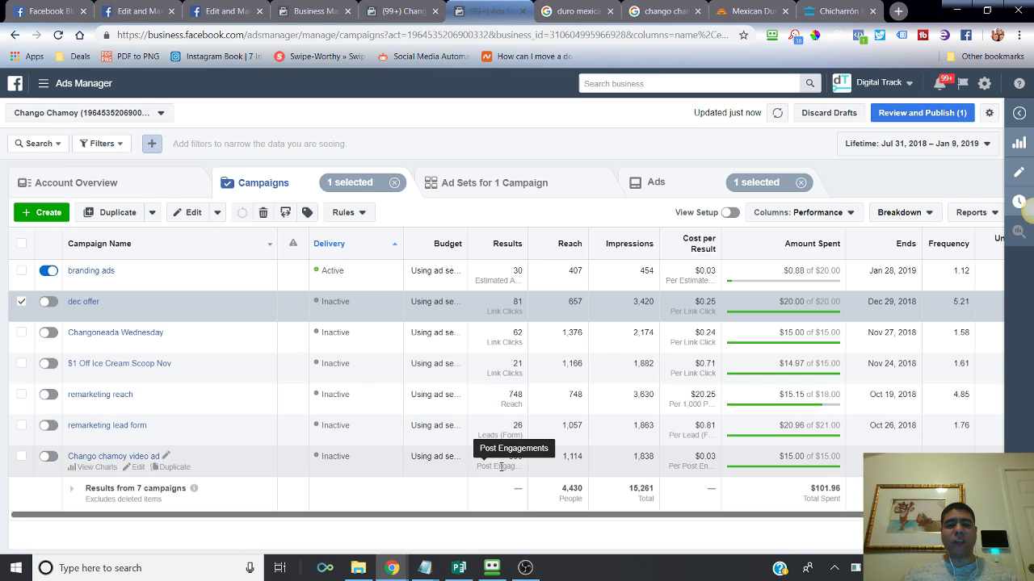
mouse_move(565, 247)
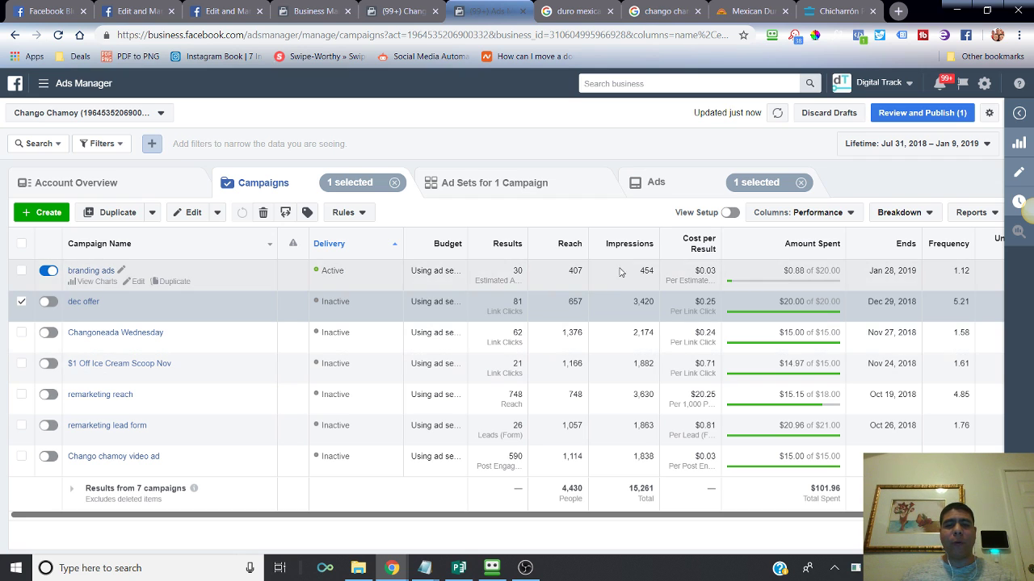
mouse_move(618, 255)
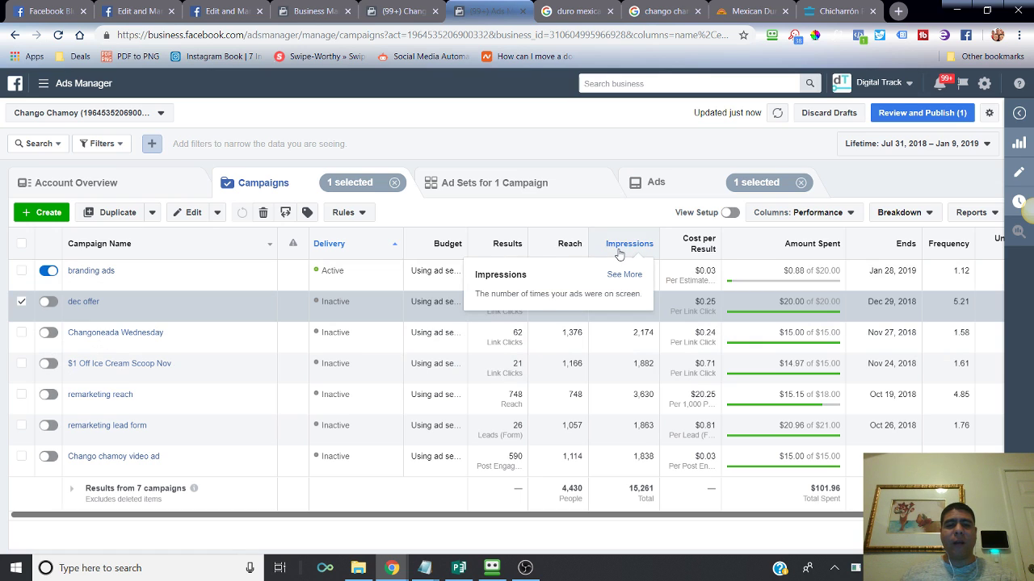
Sort the campaigns by reach and by campaign name, and return to sorting them by delivery
left_click(568, 252)
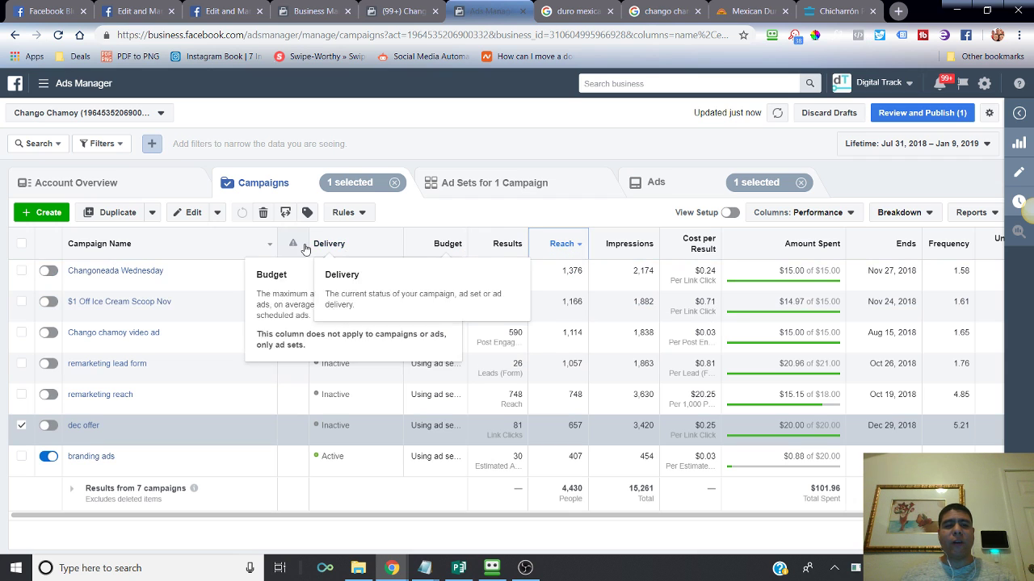
left_click(247, 245)
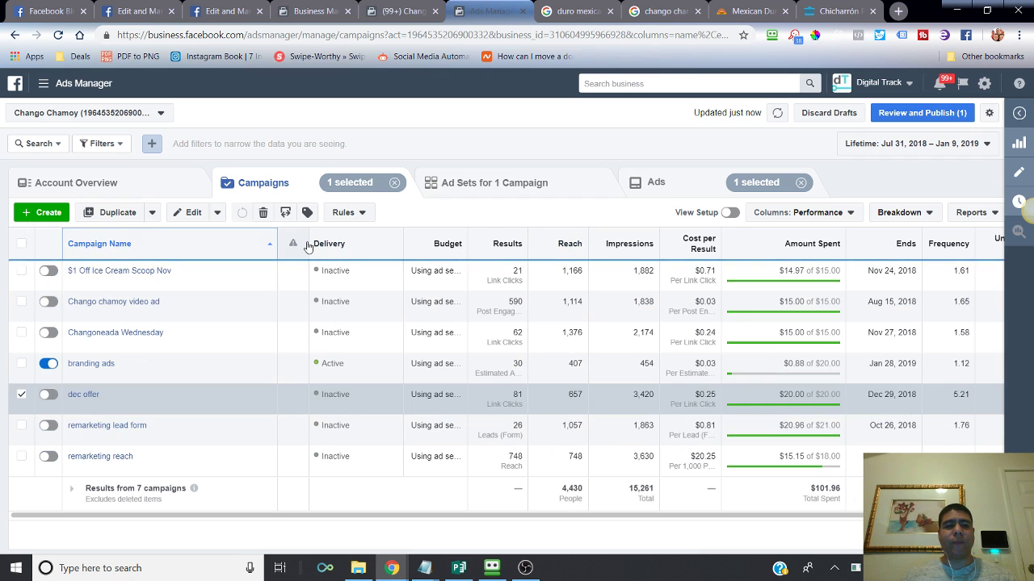
left_click(323, 245)
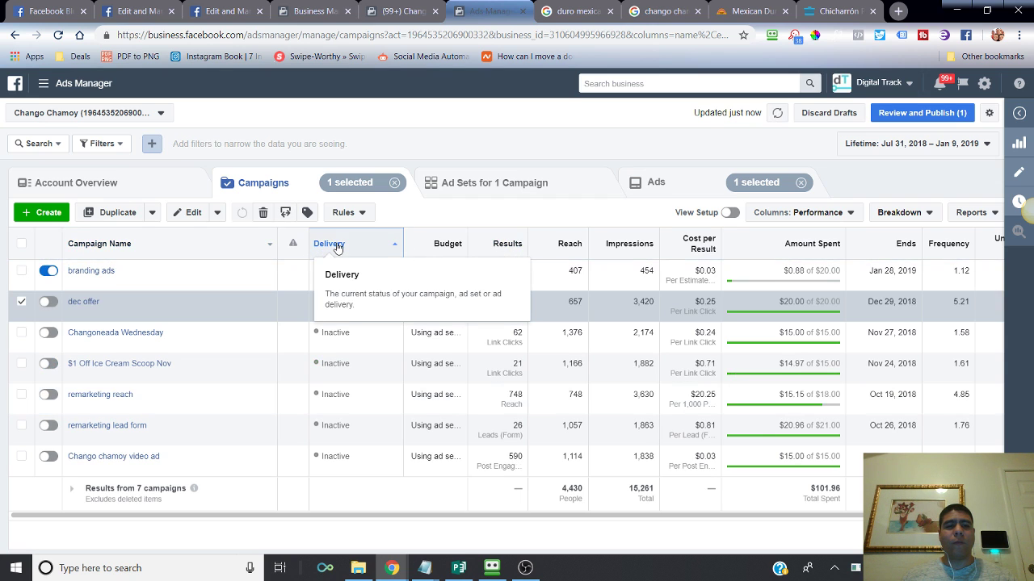
mouse_move(508, 244)
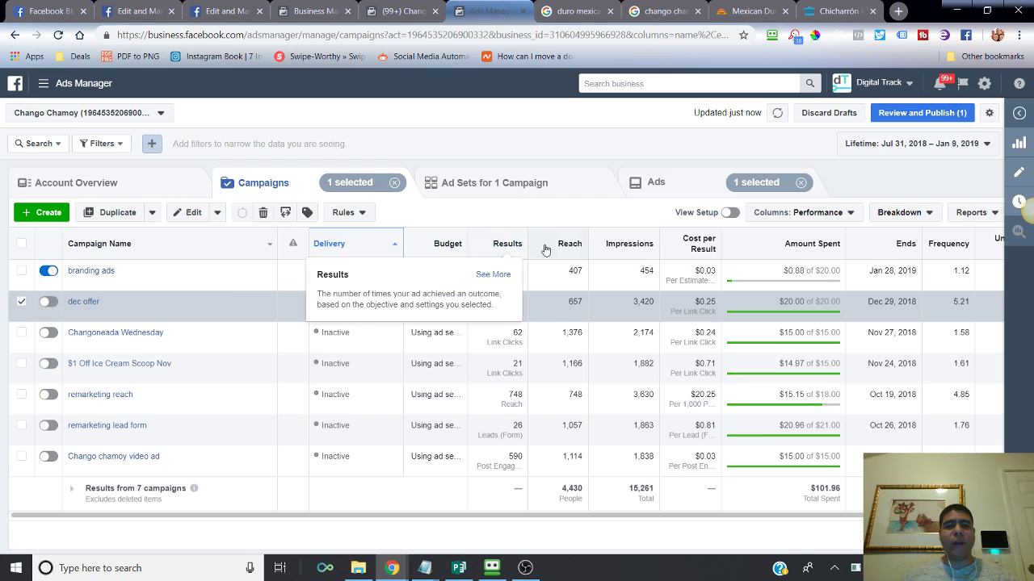
Load facebook.com in the browser tab holding the "duro mexican food" search results
mouse_move(570, 244)
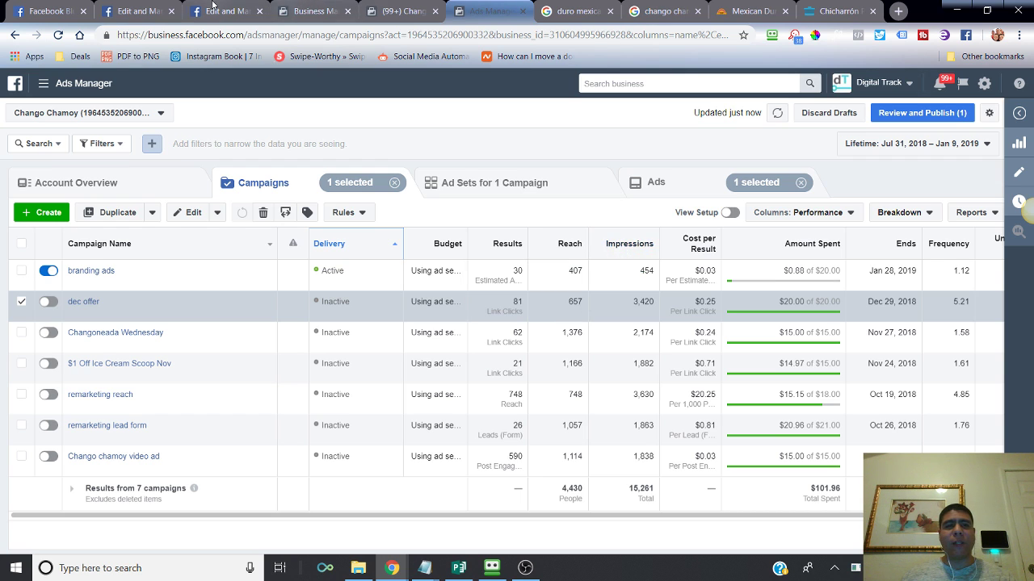
left_click(213, 8)
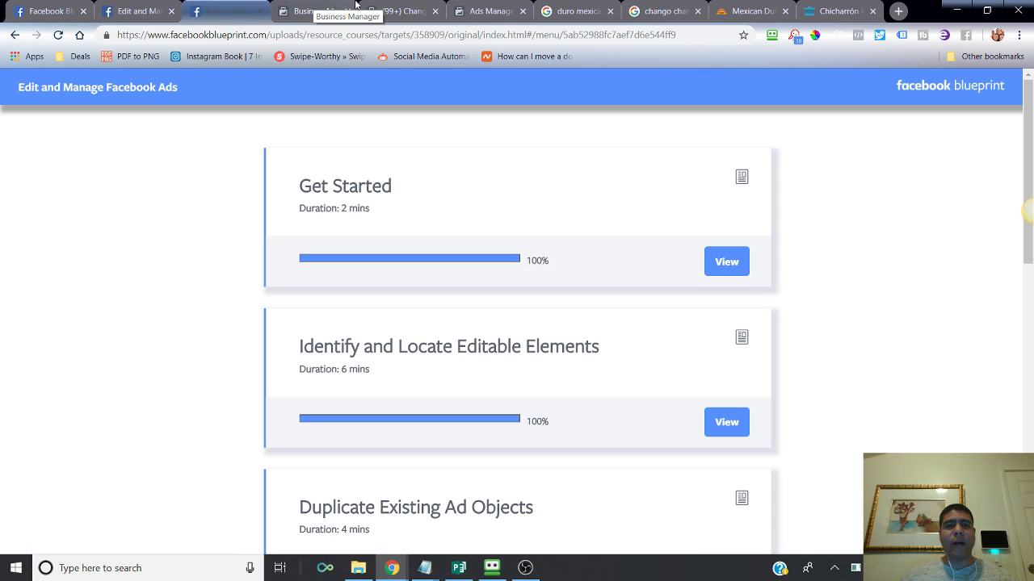
left_click(596, 7)
left_click(569, 35)
type("fa")
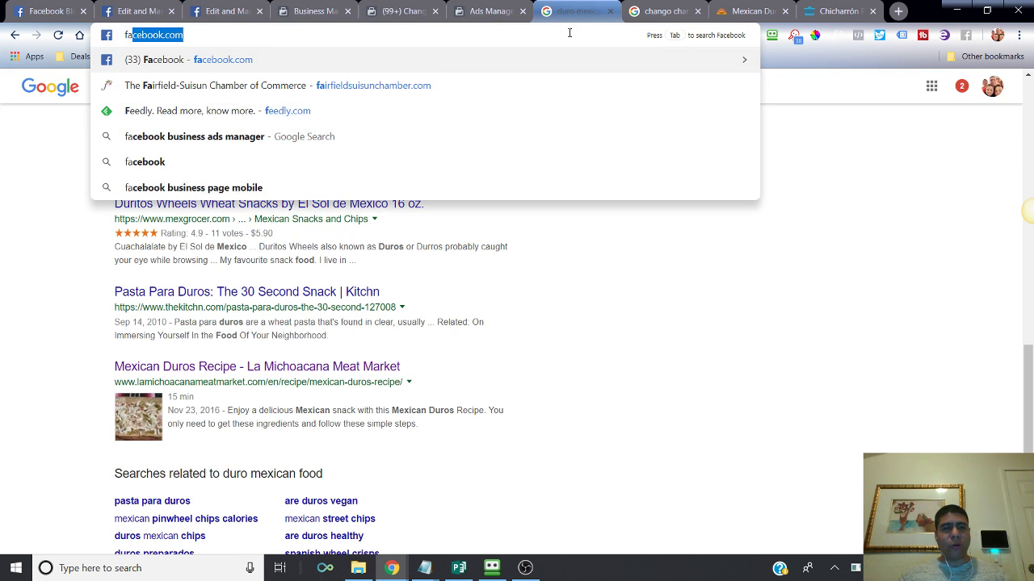
key("Return")
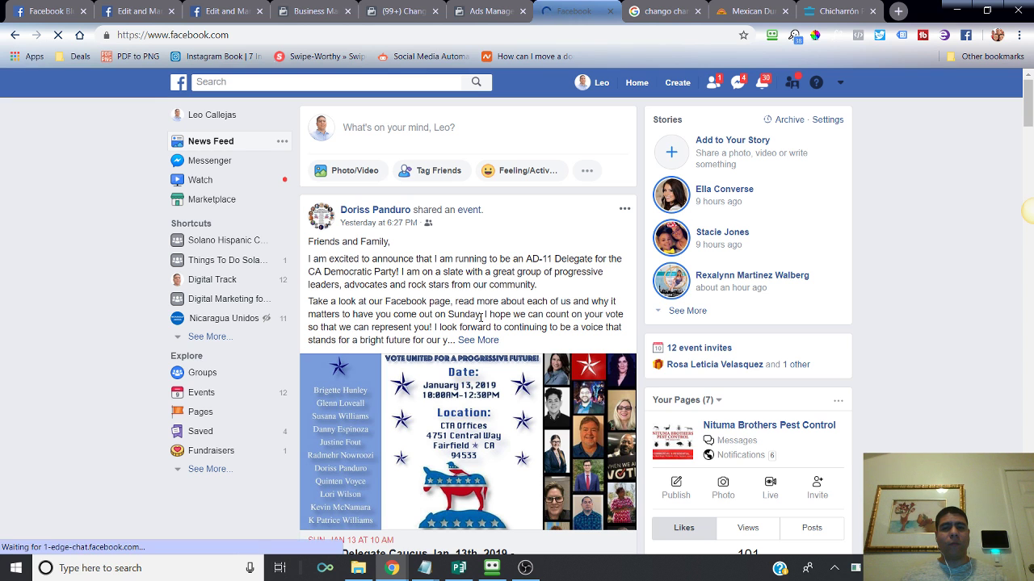
Look through the Facebook news feed for sponsored posts and examine the Consulting.com ad "Marketing, Chatbots And Funnels Are For Losers (Seriously)"
scroll(482, 317, "down", 5)
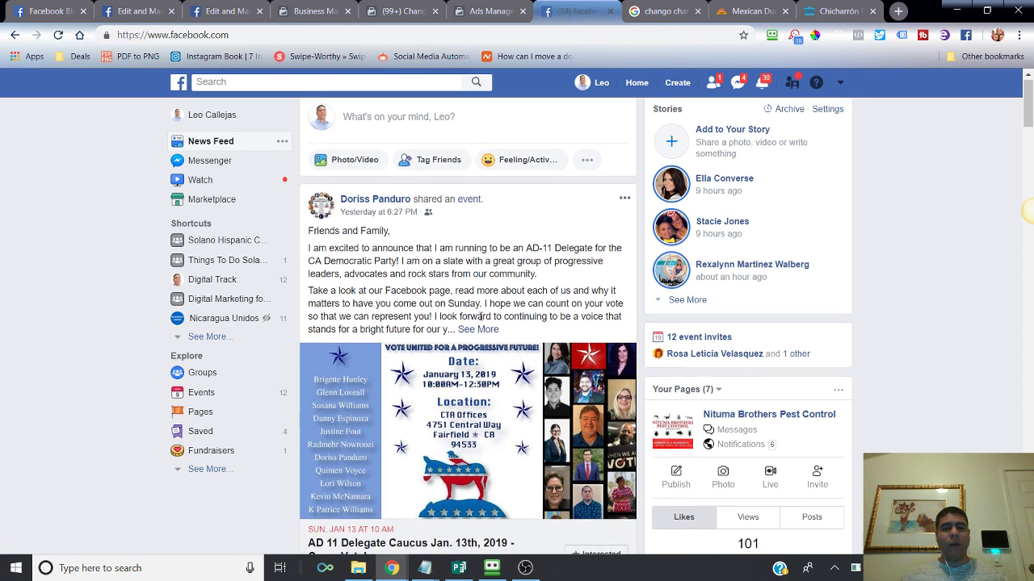
scroll(482, 310, "down", 15)
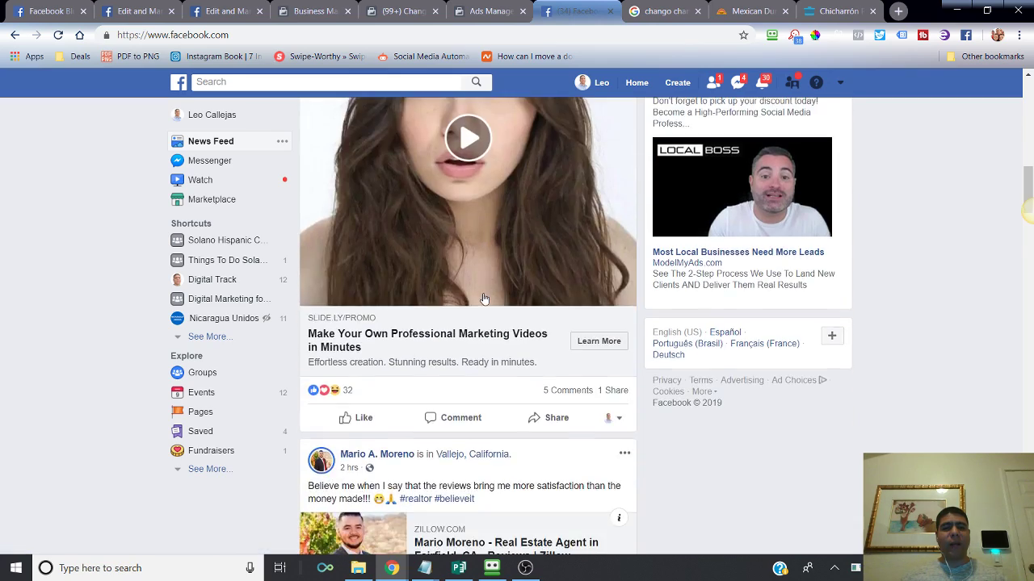
scroll(490, 268, "down", 11)
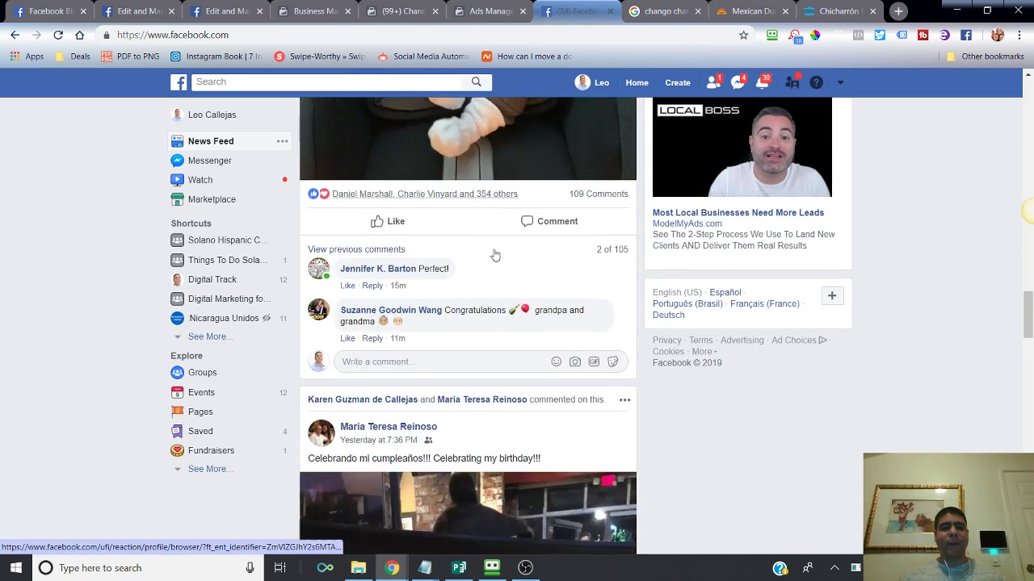
scroll(496, 246, "down", 16)
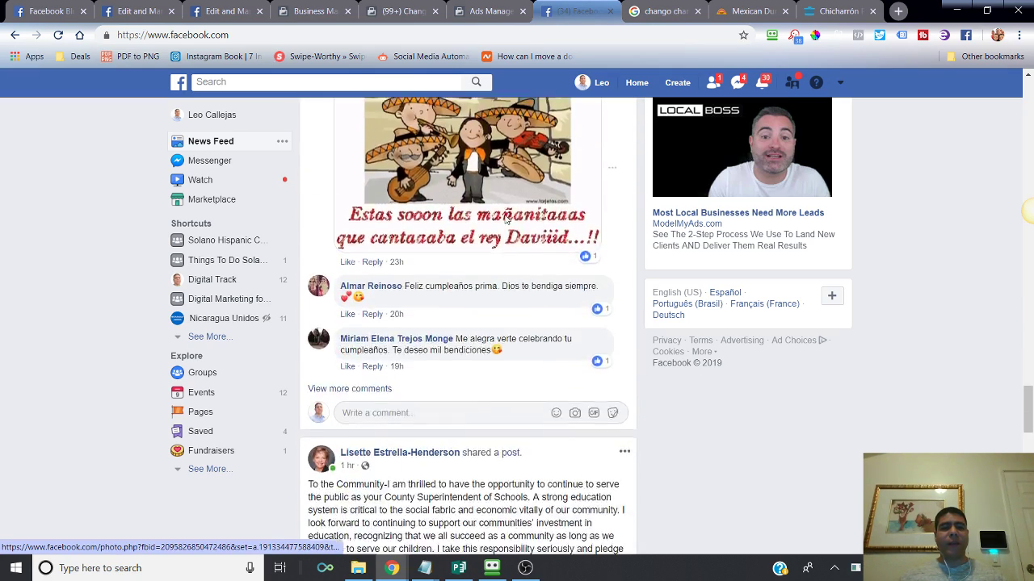
scroll(510, 209, "down", 15)
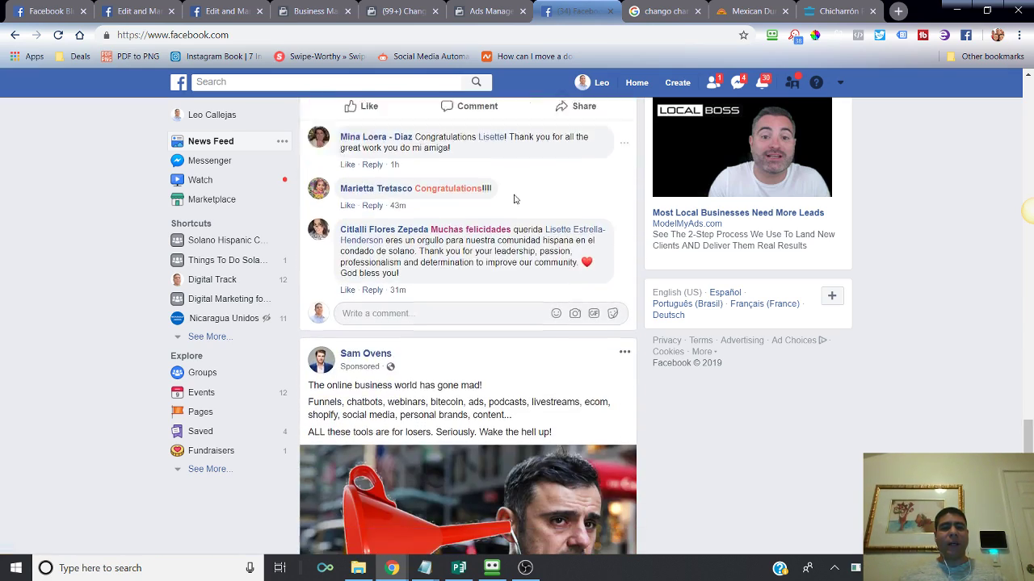
scroll(520, 184, "down", 5)
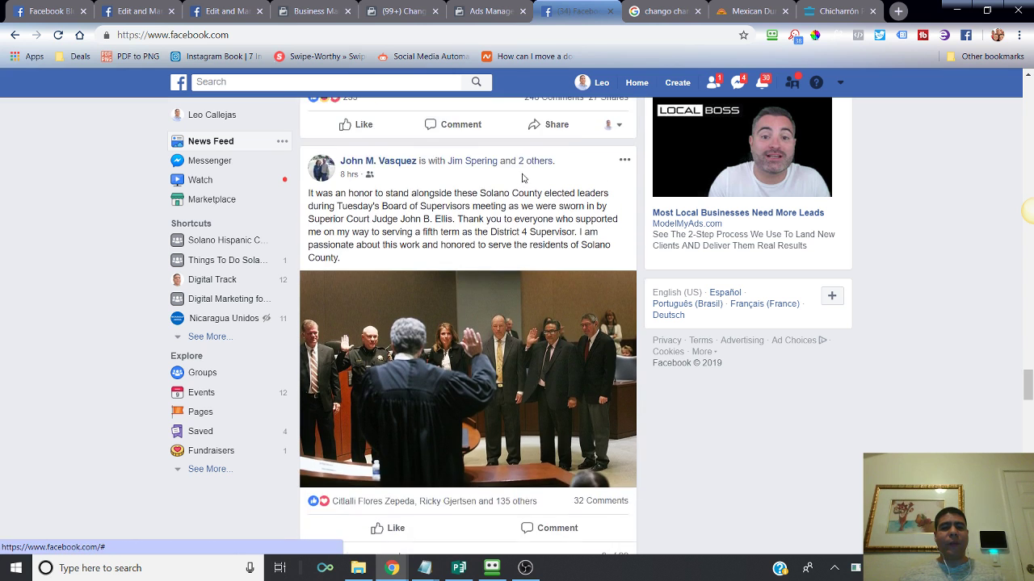
scroll(522, 173, "up", 1)
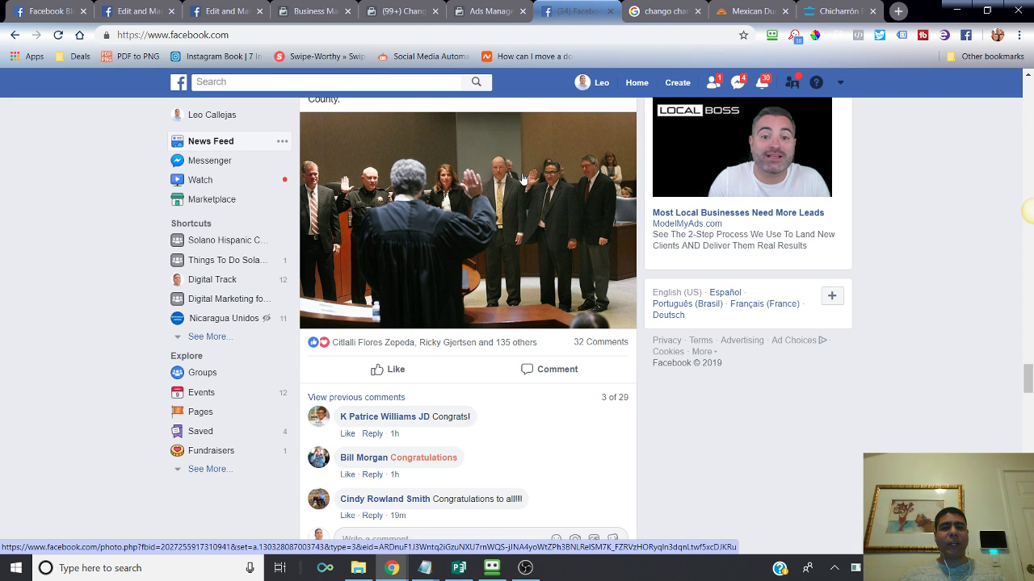
scroll(524, 178, "up", 7)
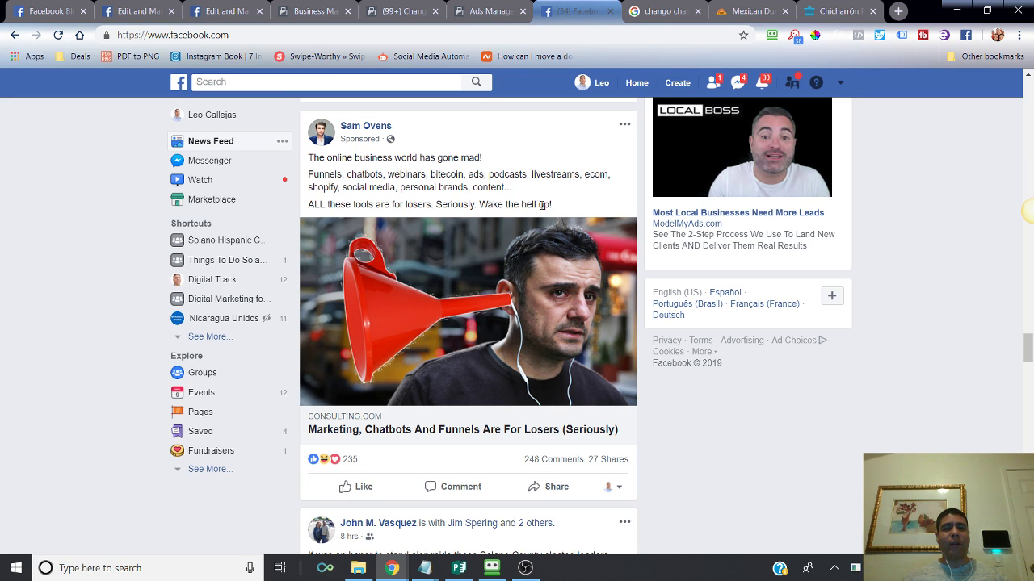
scroll(554, 289, "down", 1)
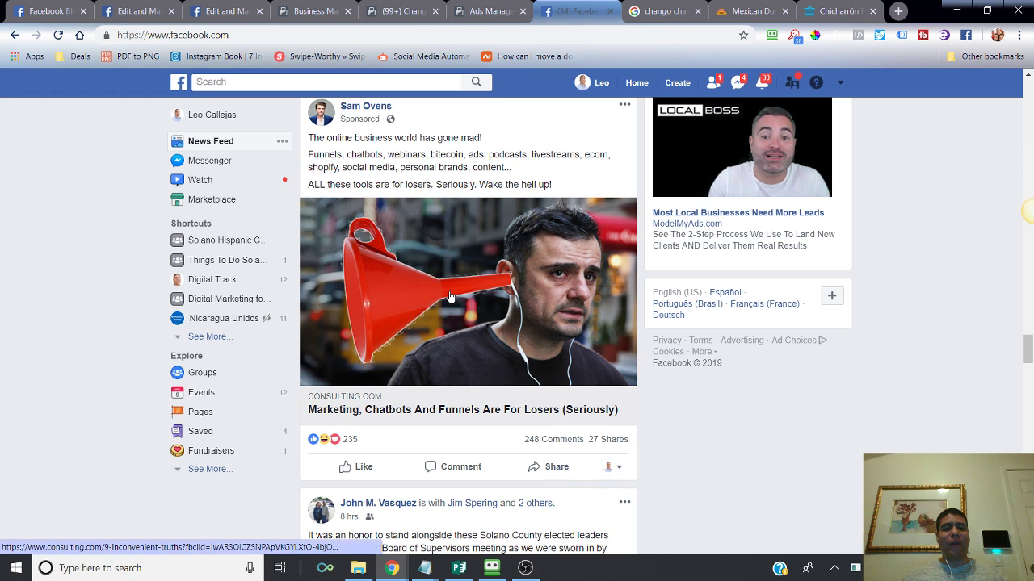
scroll(450, 297, "down", 1)
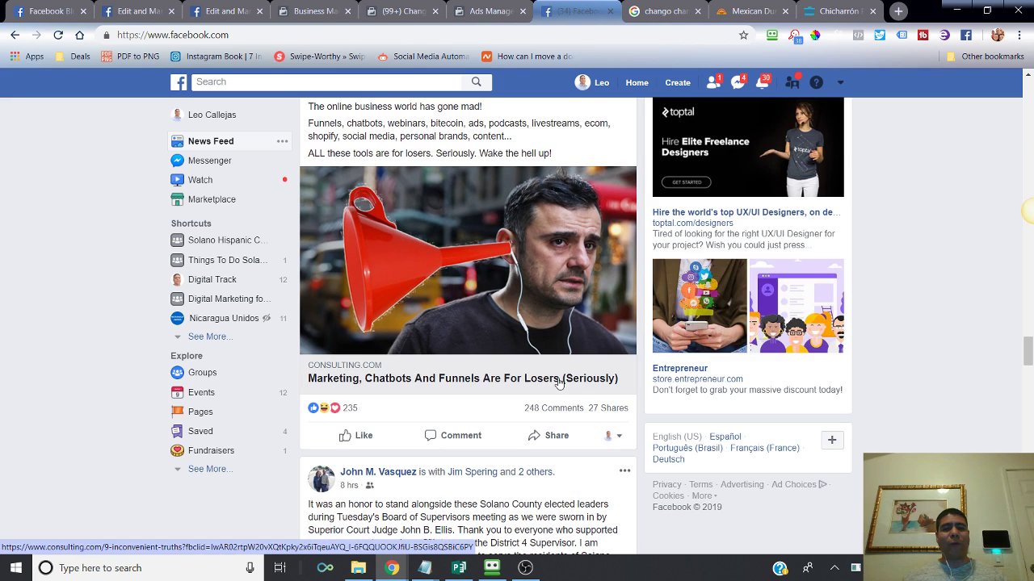
Open the Consulting.com ad's landing page, dismiss its pop-up and read the "9 Inconvenient Truths" list
left_click(450, 307)
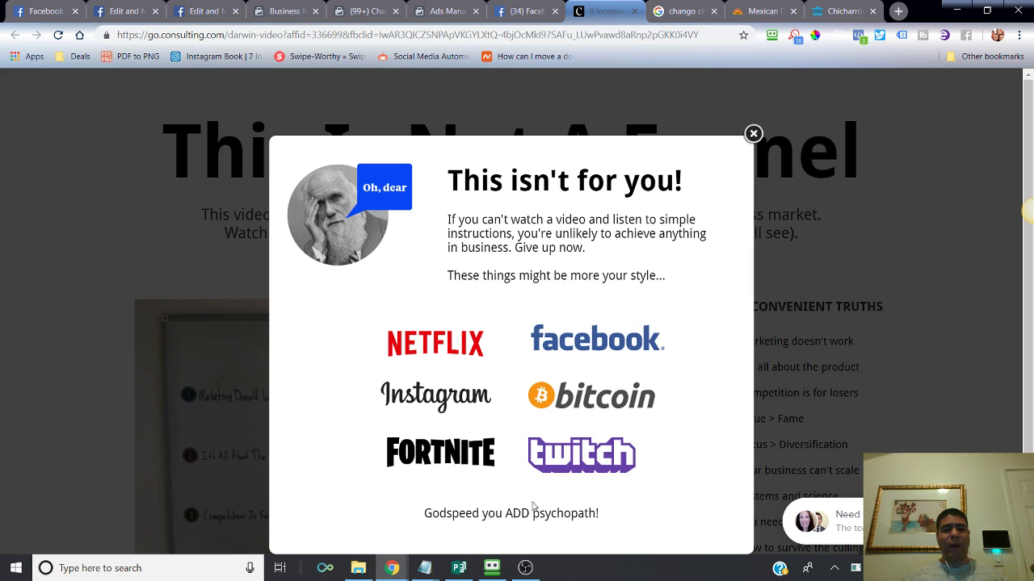
left_click(753, 133)
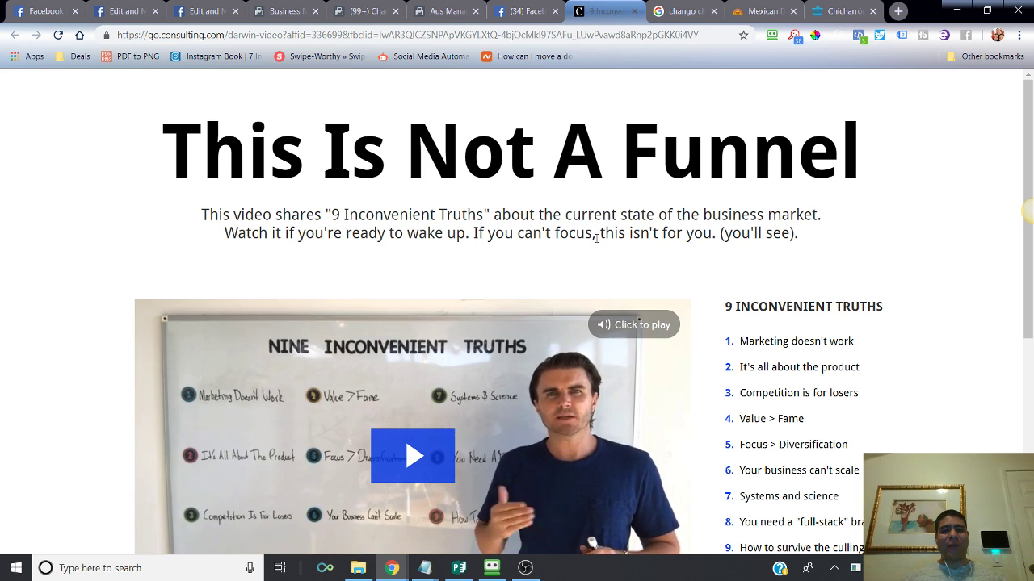
scroll(746, 246, "down", 2)
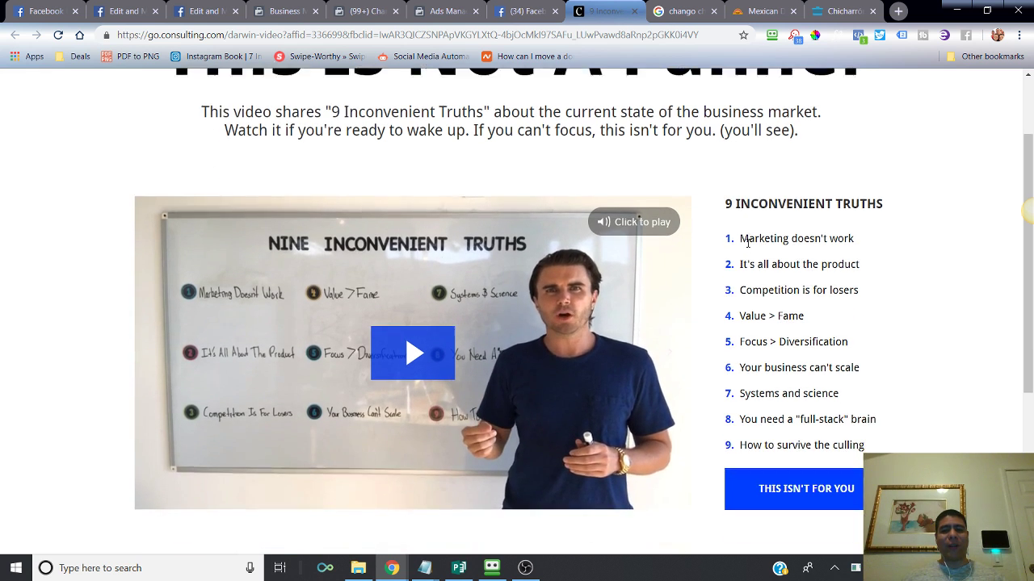
scroll(747, 242, "down", 1)
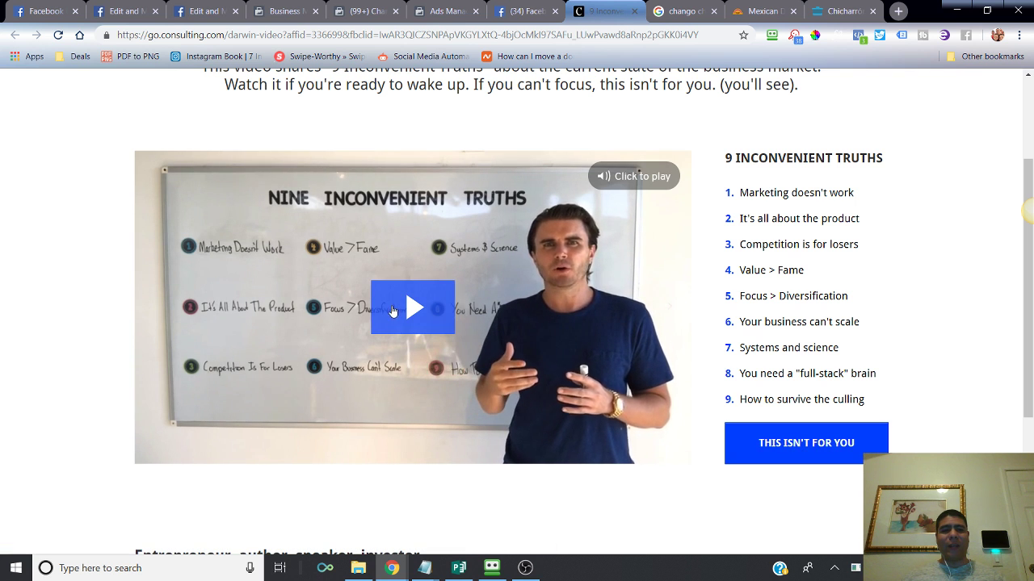
Play the landing page's video briefly and examine the entrepreneur profile below it
left_click(397, 311)
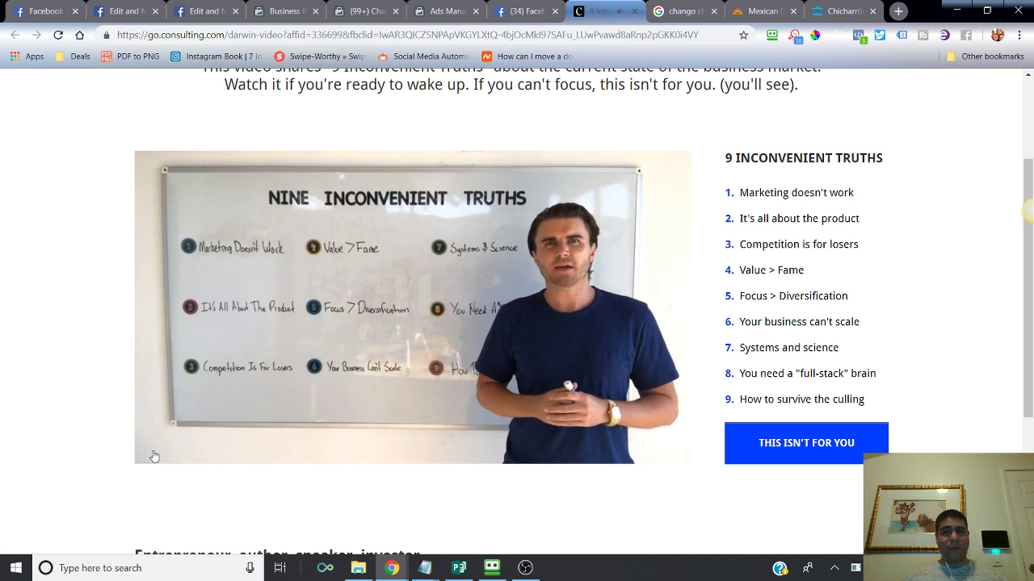
scroll(79, 385, "down", 2)
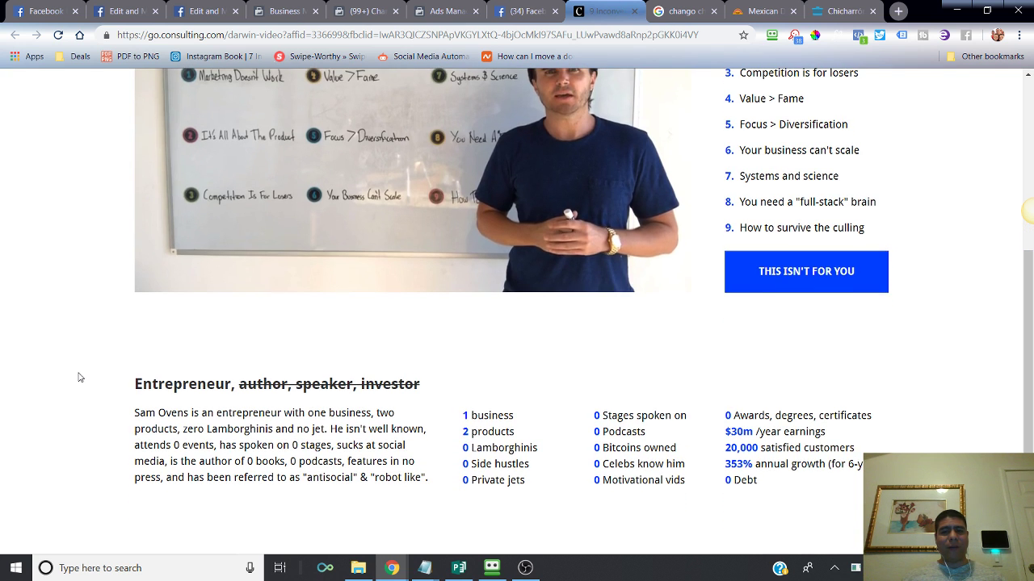
scroll(78, 377, "down", 1)
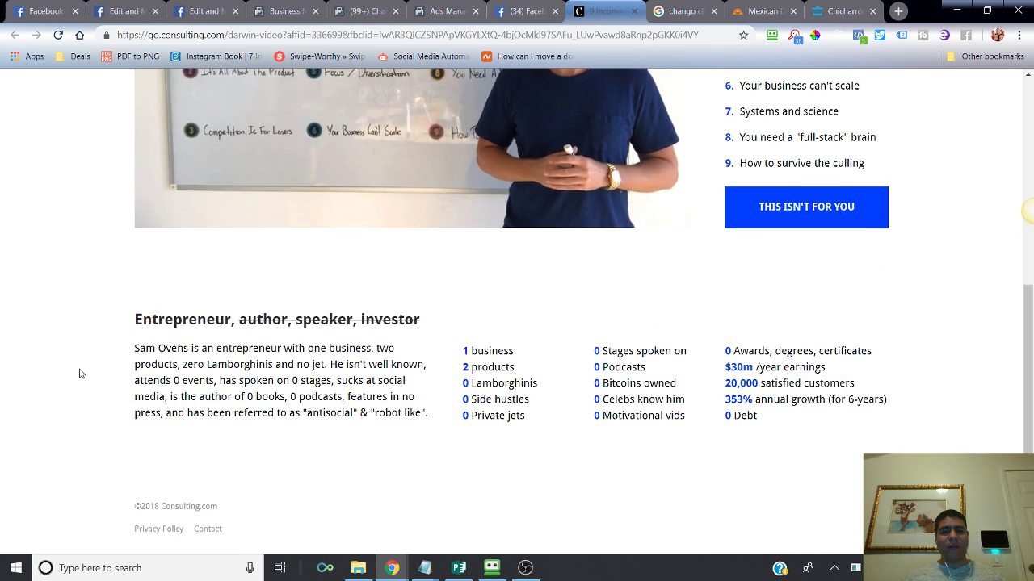
scroll(79, 371, "up", 5)
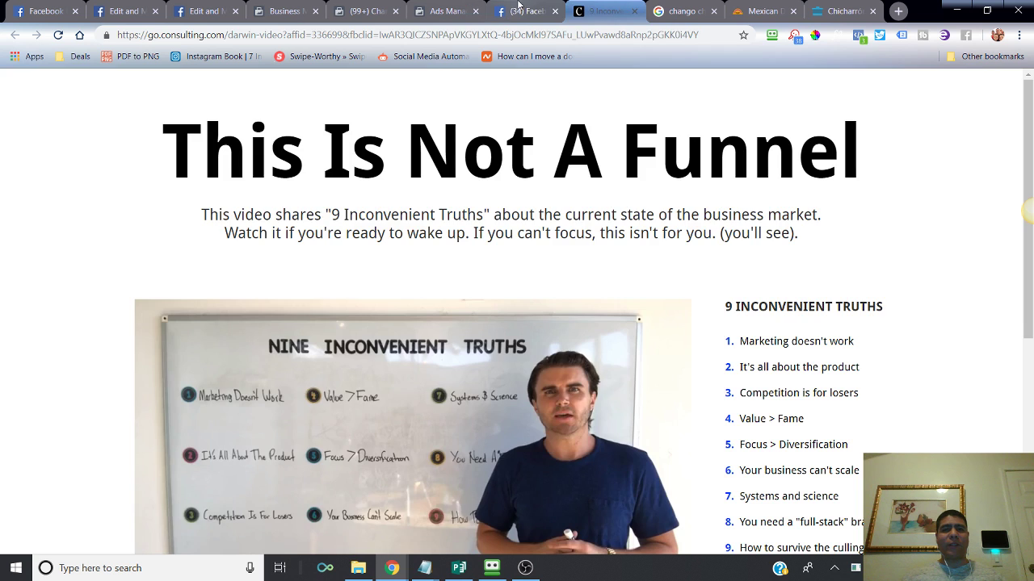
Return to the Facebook news feed and re-examine the Consulting.com sponsored post and the post following it
left_click(519, 8)
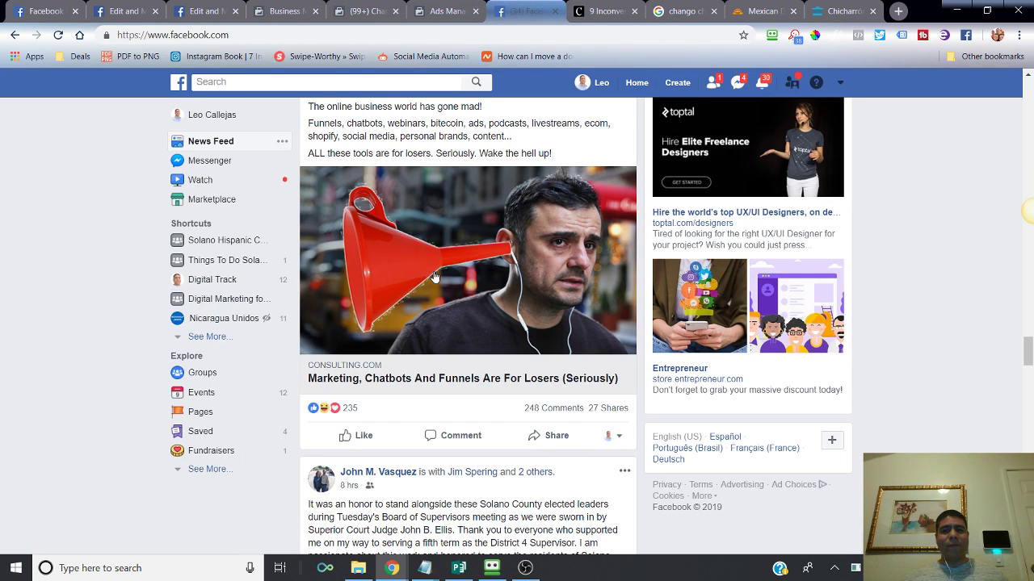
scroll(433, 277, "up", 1)
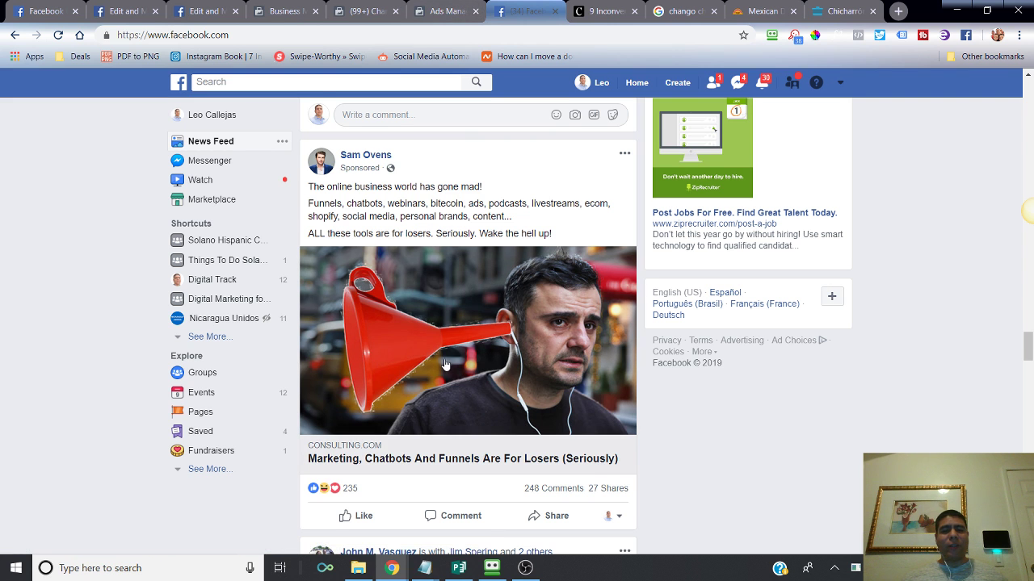
scroll(445, 365, "down", 1)
scroll(445, 365, "up", 1)
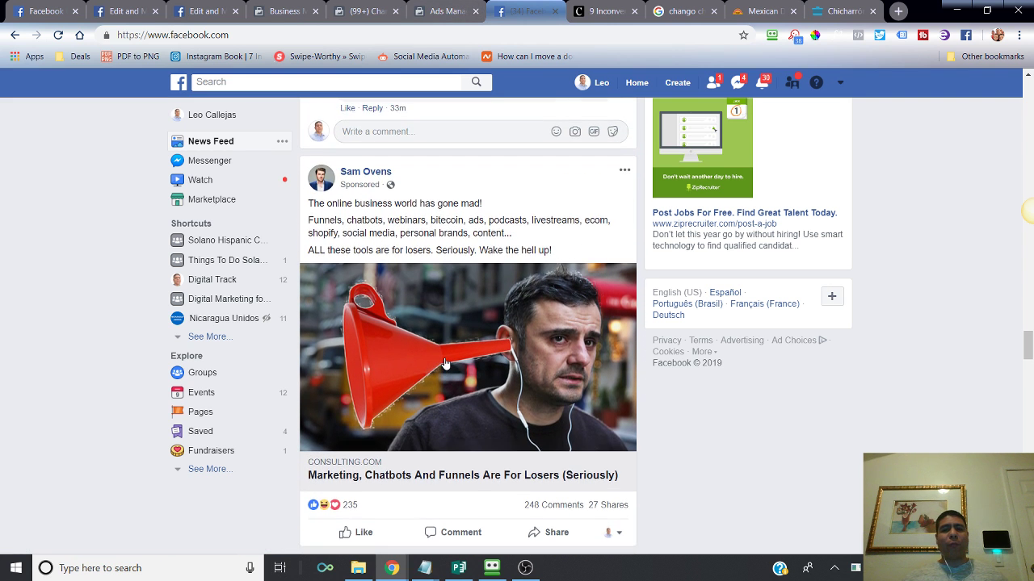
scroll(445, 366, "down", 5)
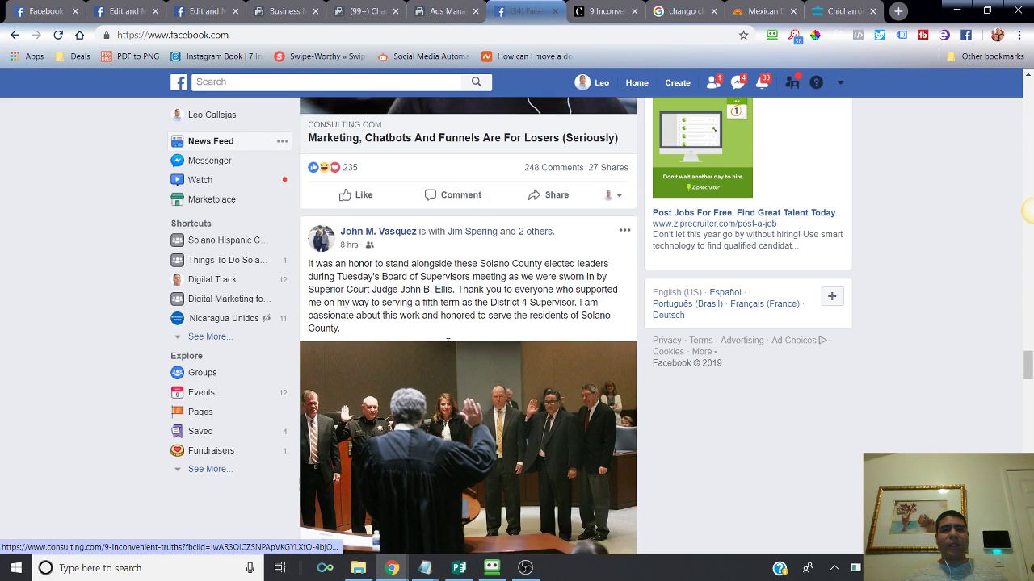
Read the Reach column's definition in Ads Manager and return to the Facebook news feed to browse further posts
left_click(450, 10)
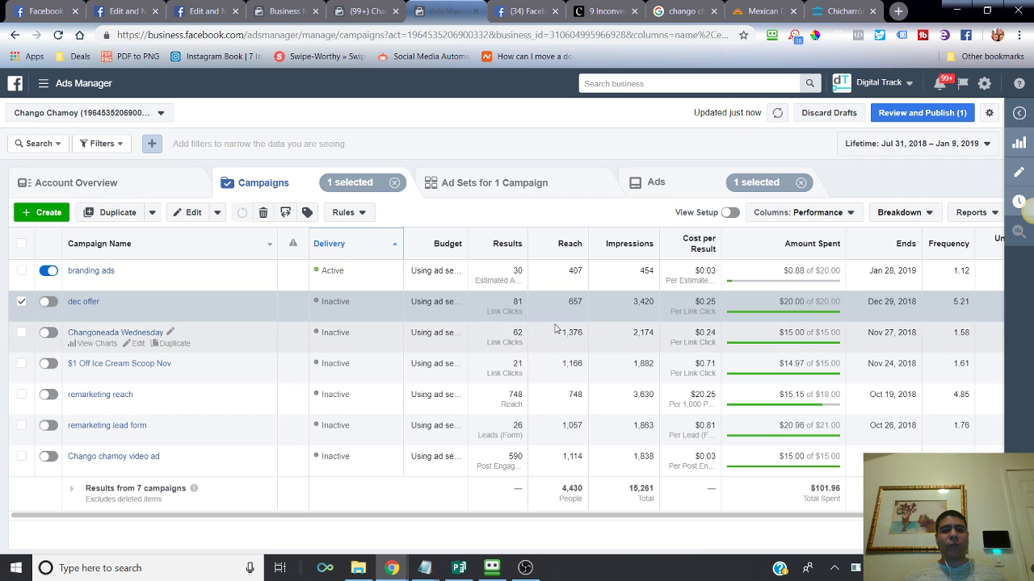
mouse_move(567, 253)
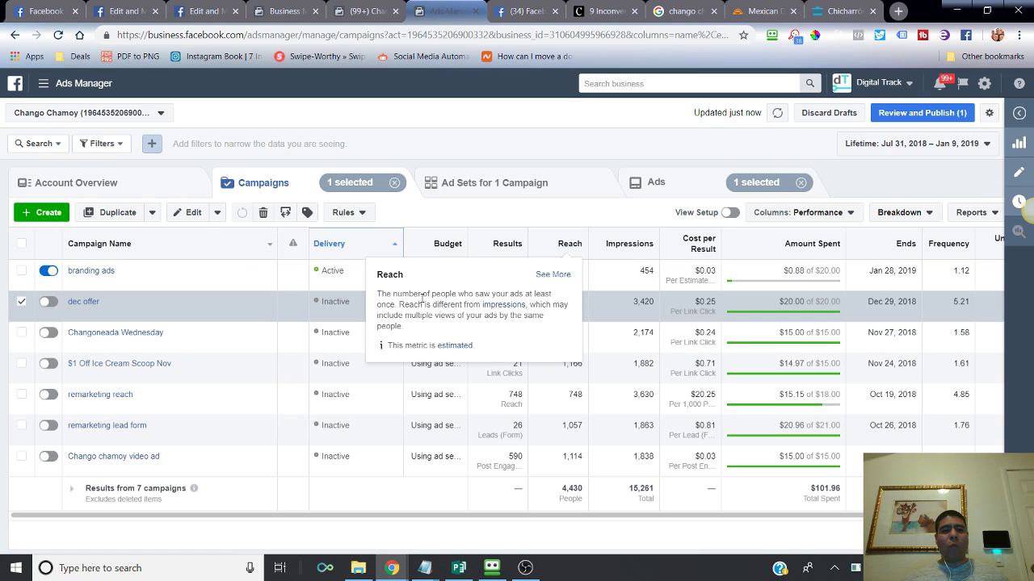
left_click(536, 13)
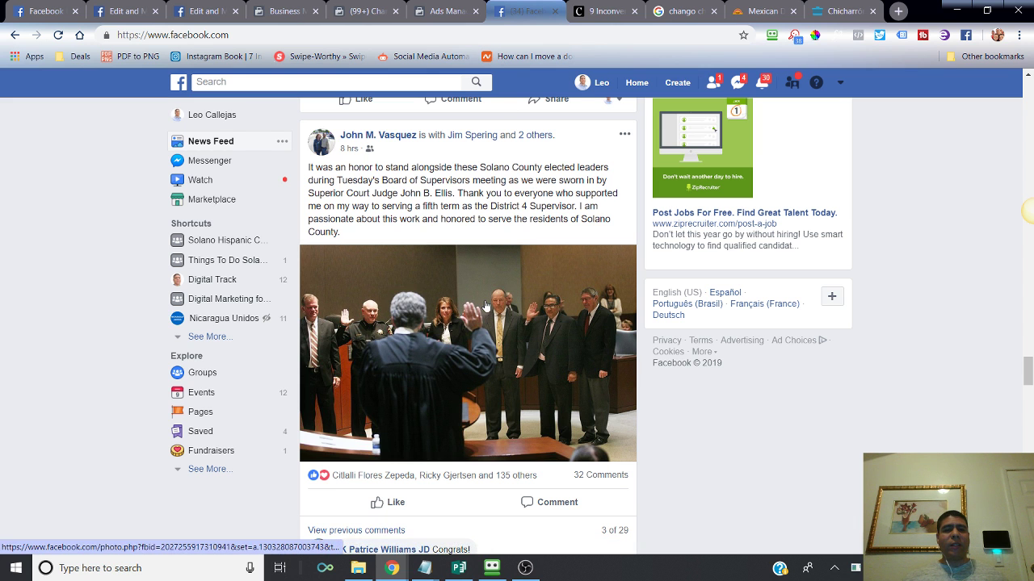
scroll(486, 306, "down", 6)
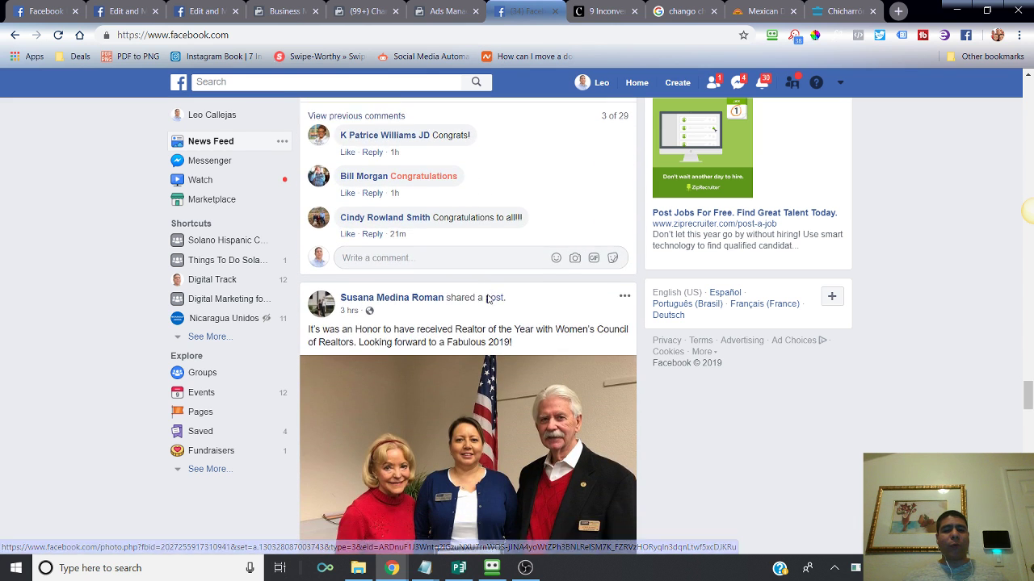
Switch back to Ads Manager and examine the campaigns' Amount Spent, Ends, Frequency and Unique Link Clicks columns
left_click(437, 6)
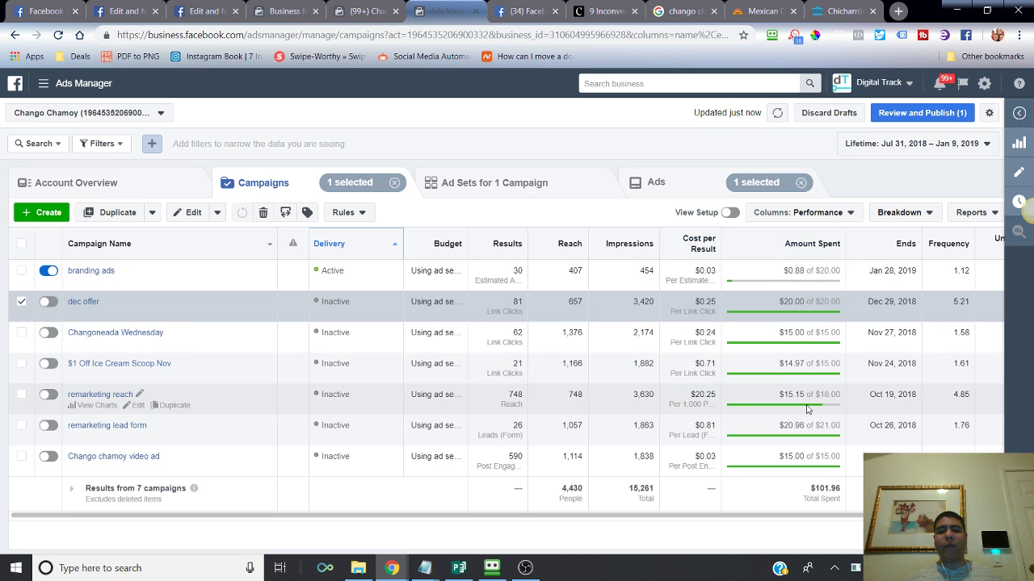
scroll(782, 278, "right", 2)
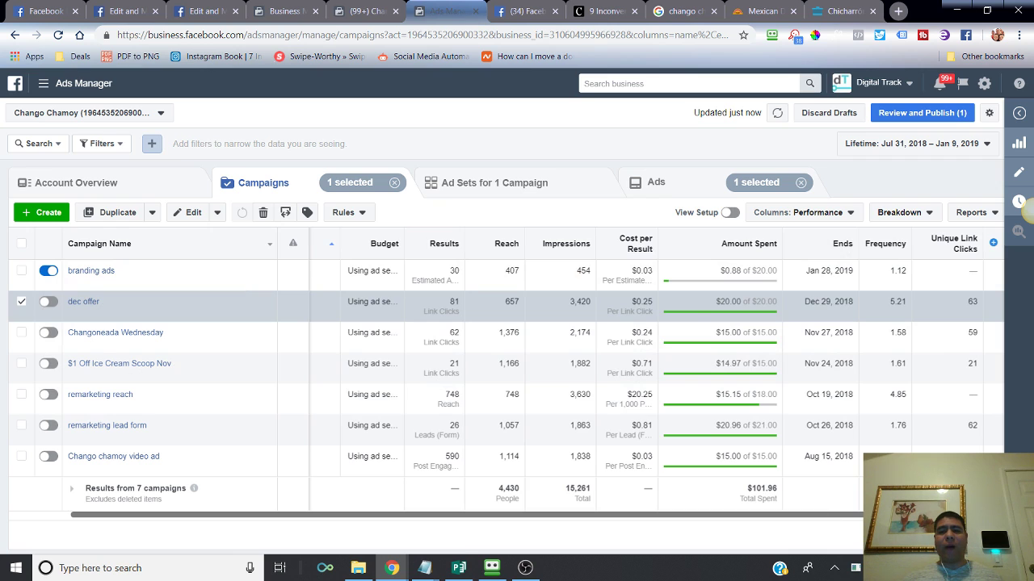
mouse_move(885, 243)
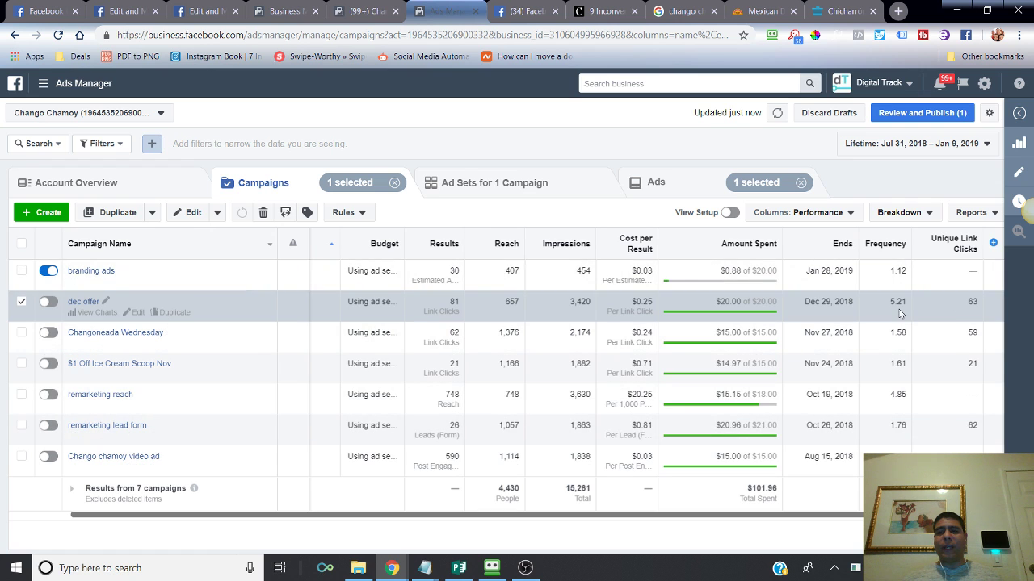
mouse_move(953, 249)
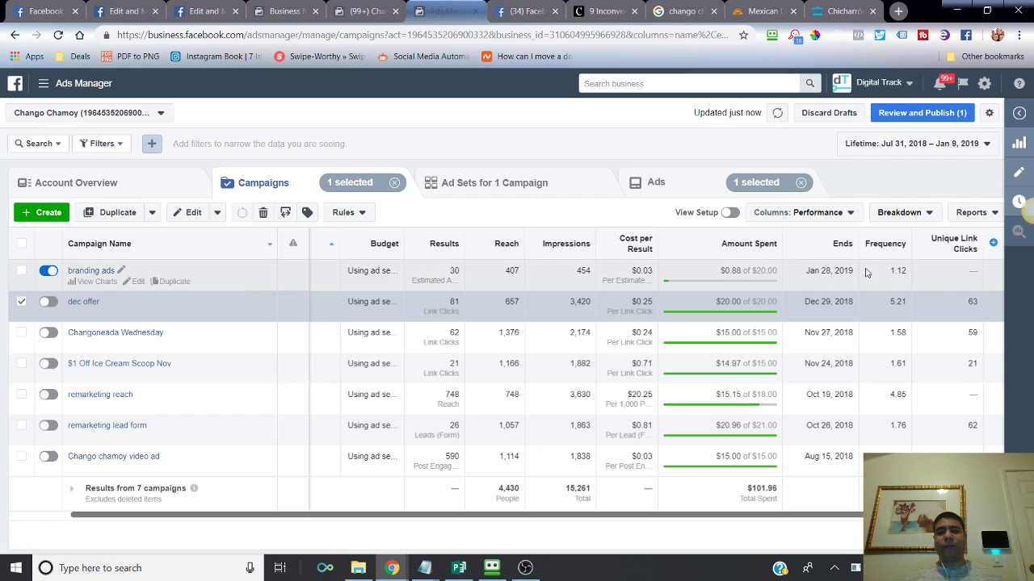
Switch the campaign table to the Performance and Clicks column preset
left_click(813, 212)
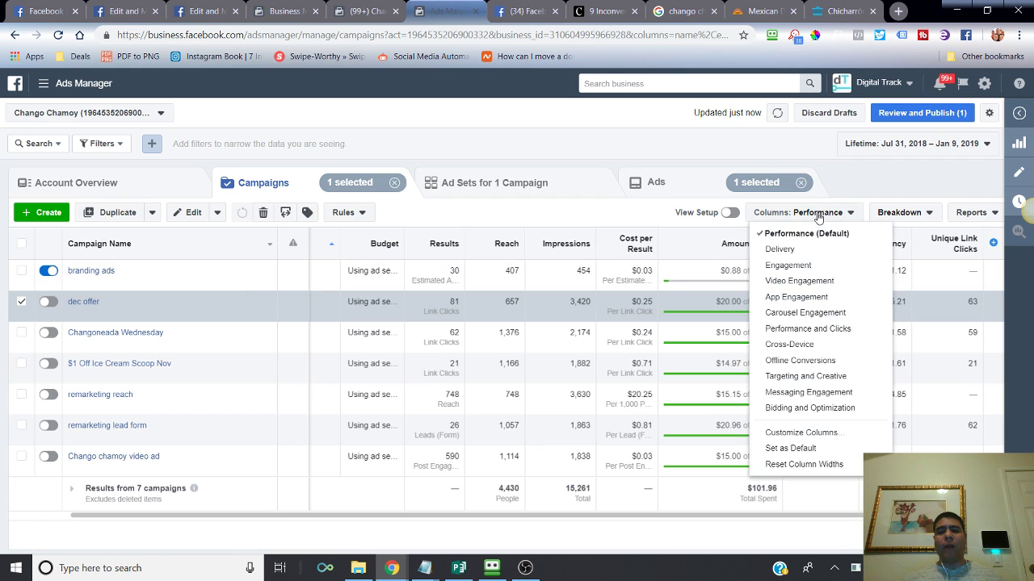
left_click(820, 329)
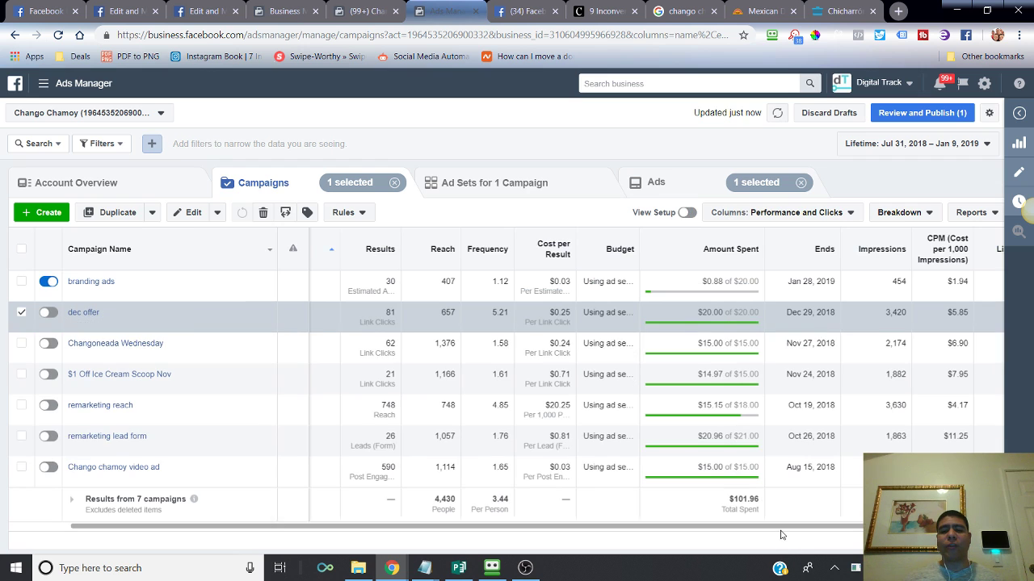
Read the definitions of the CTR (All), Clicks (All), CTR (Link Click-Through Rate) and Link Clicks columns, and examine CPC
left_click_drag(784, 533, 1033, 525)
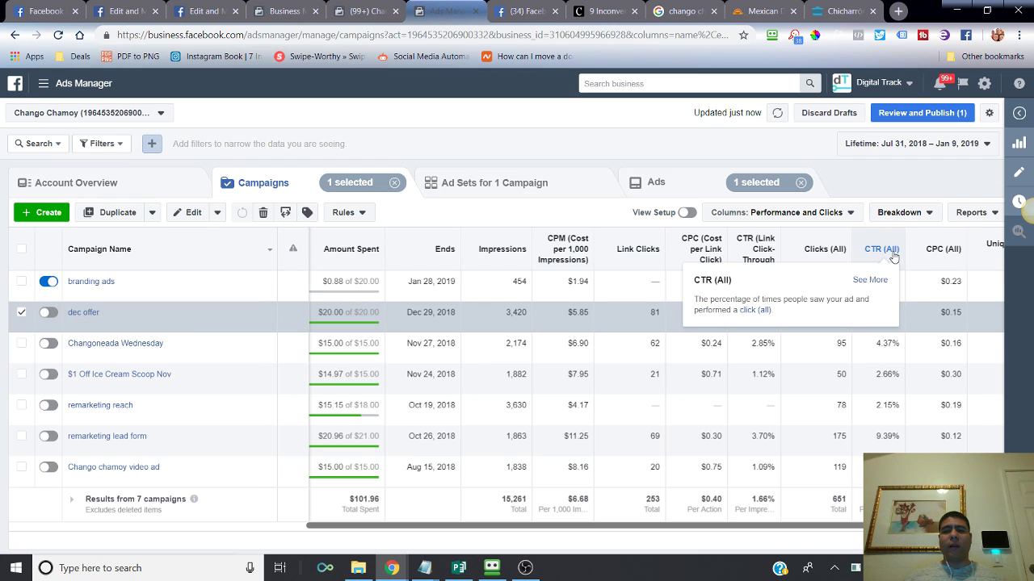
mouse_move(829, 250)
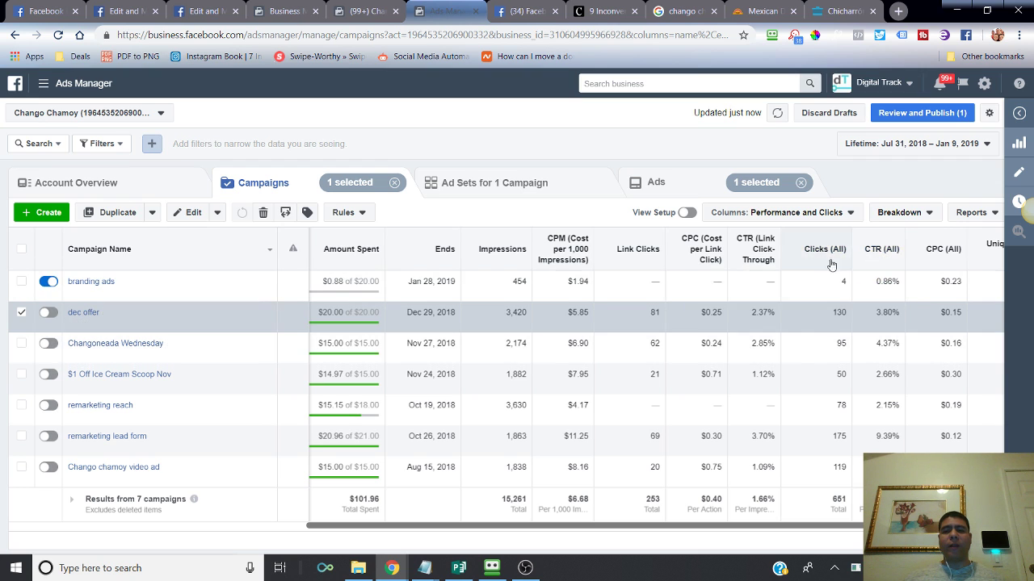
mouse_move(872, 254)
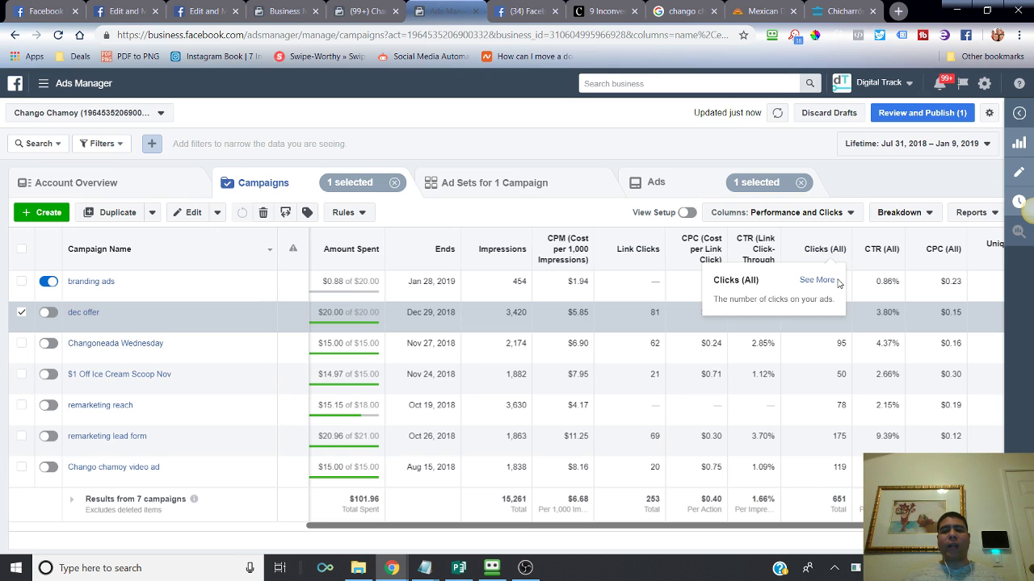
mouse_move(745, 246)
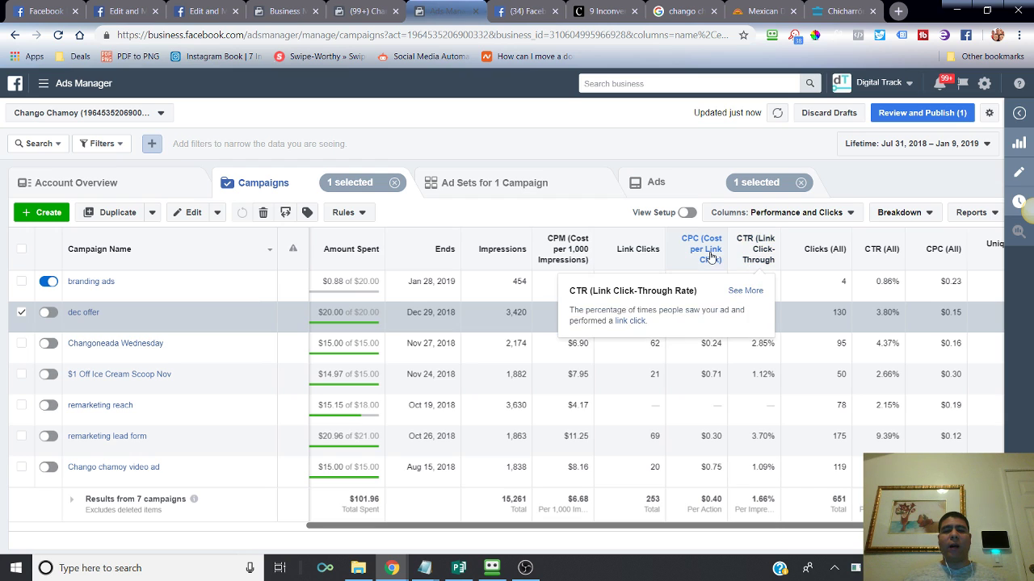
mouse_move(639, 251)
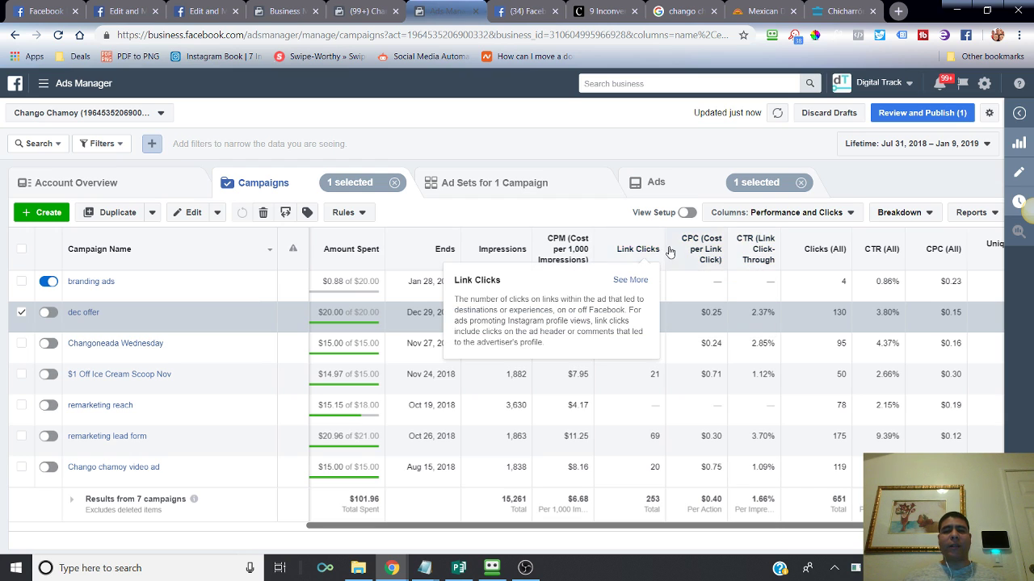
mouse_move(701, 248)
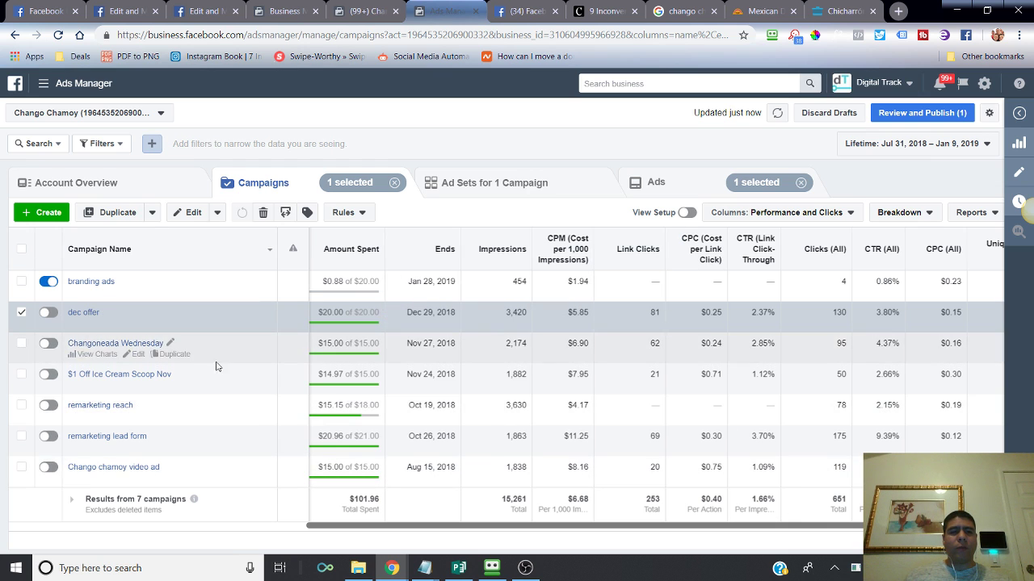
Clear the dec offer campaign selection from the Ad Sets view and compare the full campaign and ad set lists
left_click(507, 194)
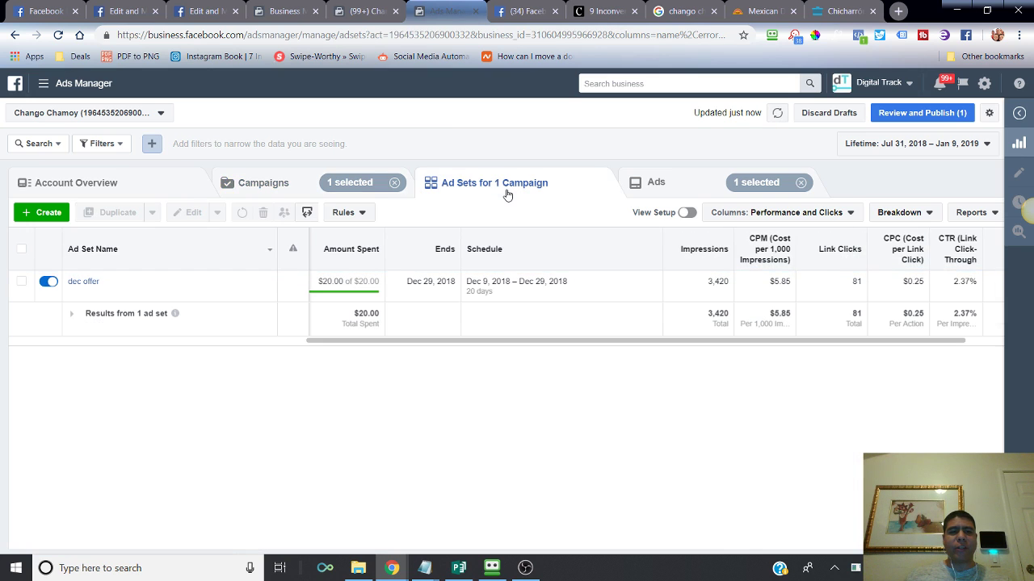
left_click(396, 185)
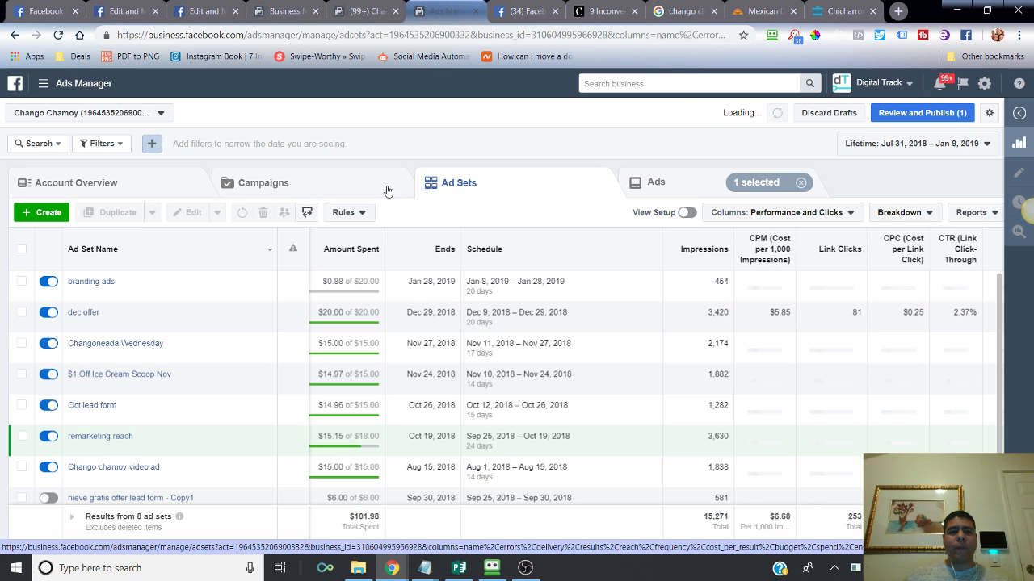
left_click(351, 189)
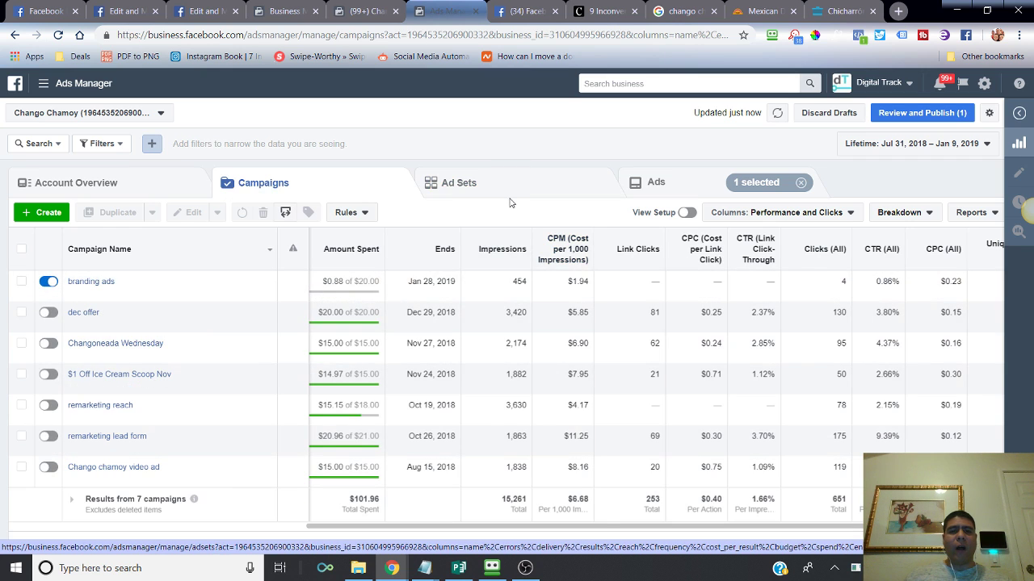
left_click(506, 185)
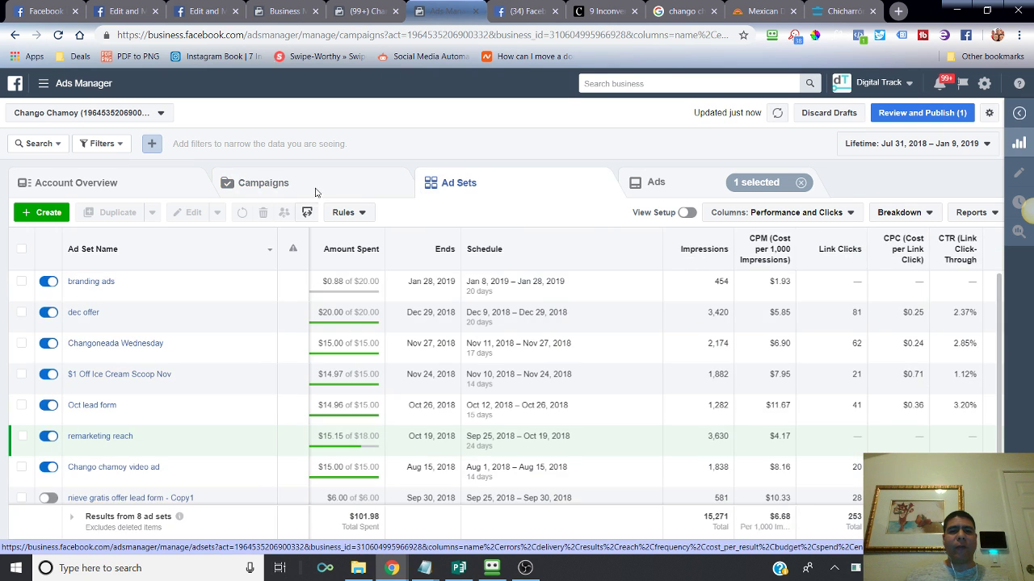
left_click(315, 187)
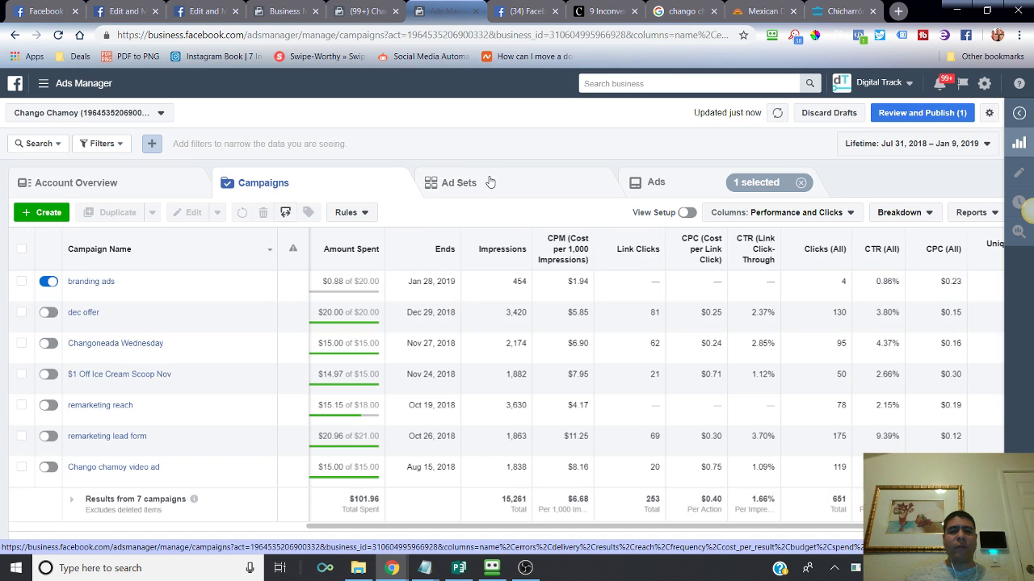
left_click(489, 182)
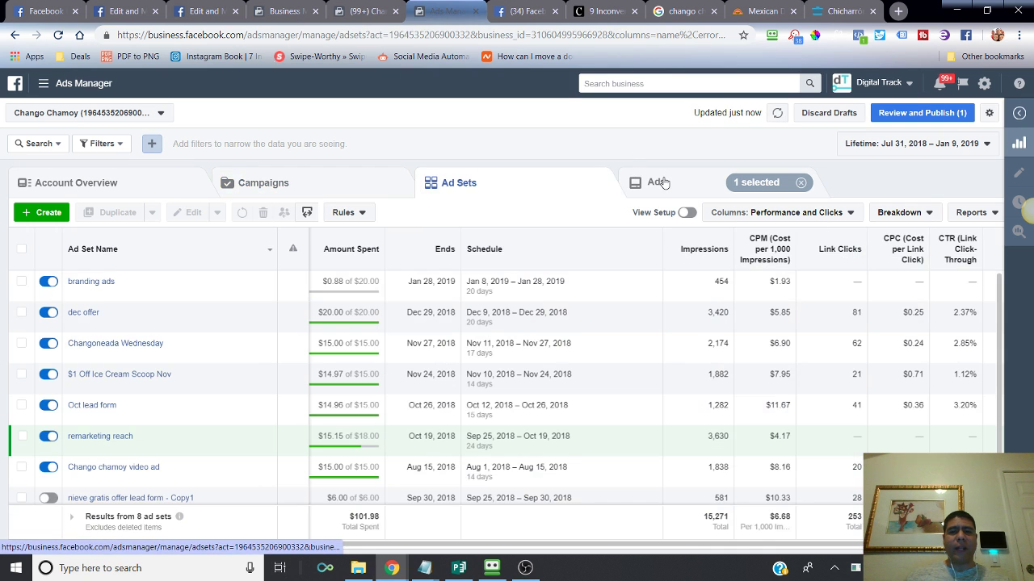
Open the ads level and examine the full list of ads with their Relevance Score and Impressions columns
left_click(660, 183)
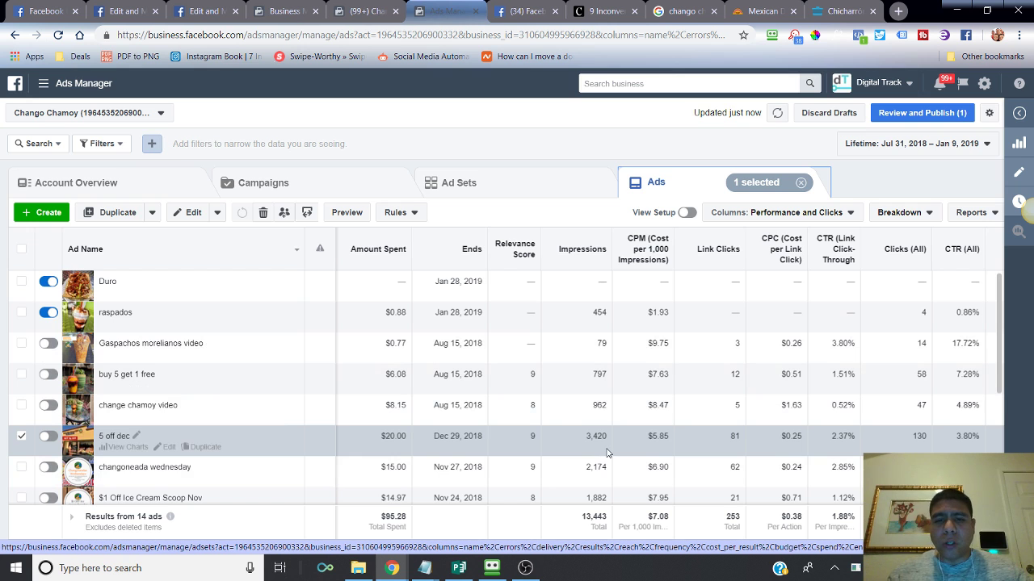
scroll(608, 448, "down", 3)
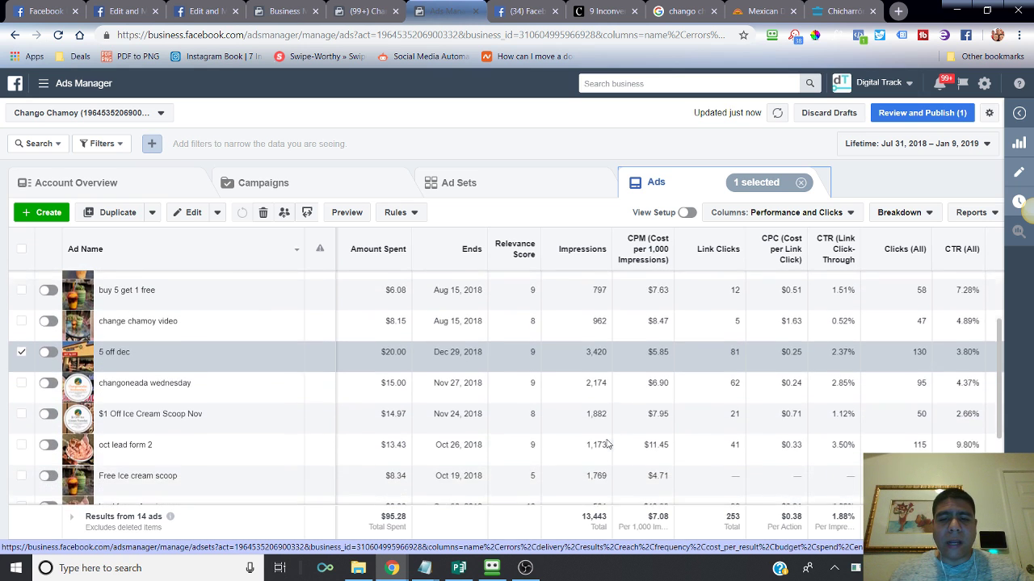
scroll(607, 440, "down", 2)
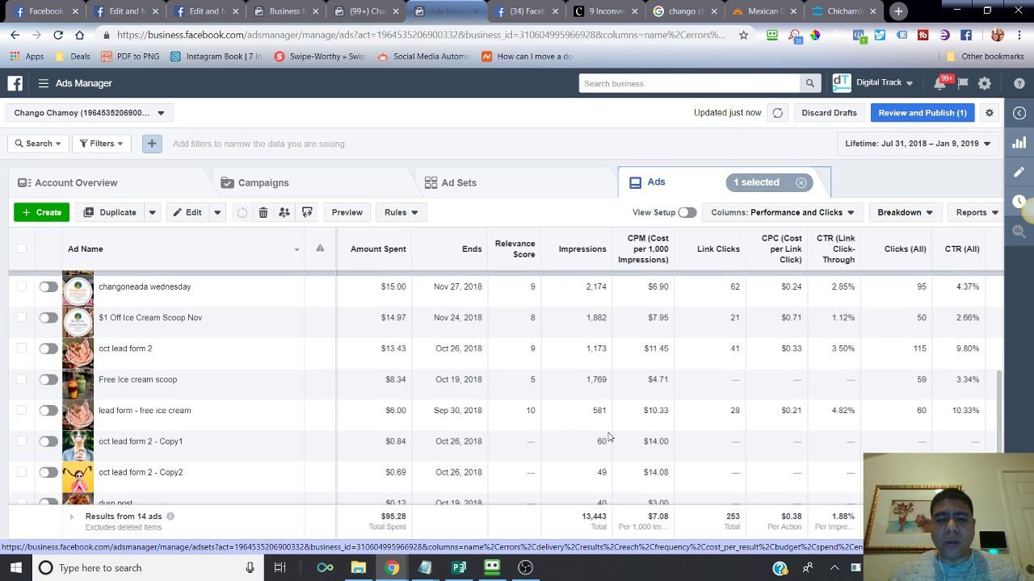
scroll(608, 437, "down", 1)
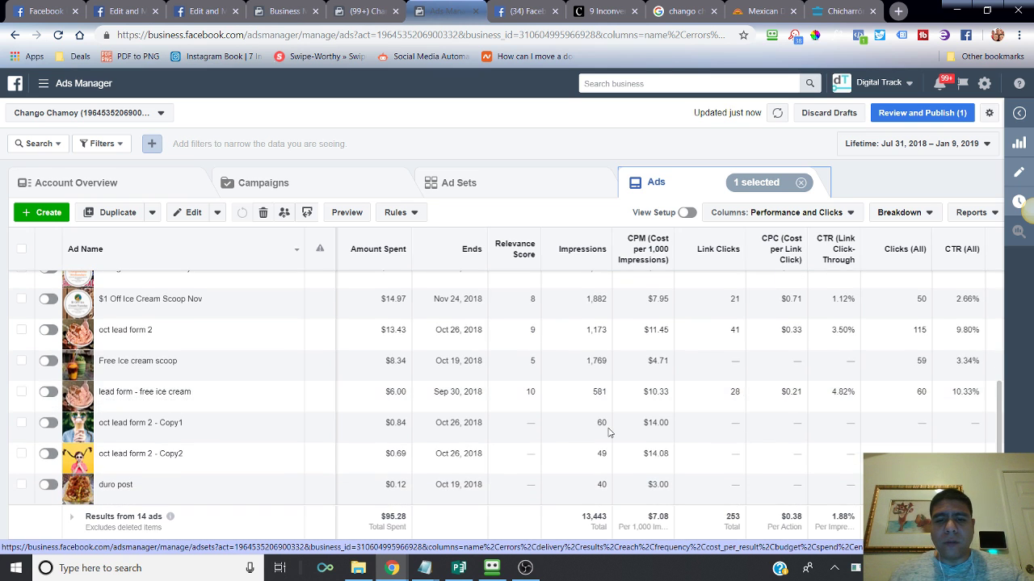
scroll(609, 433, "up", 4)
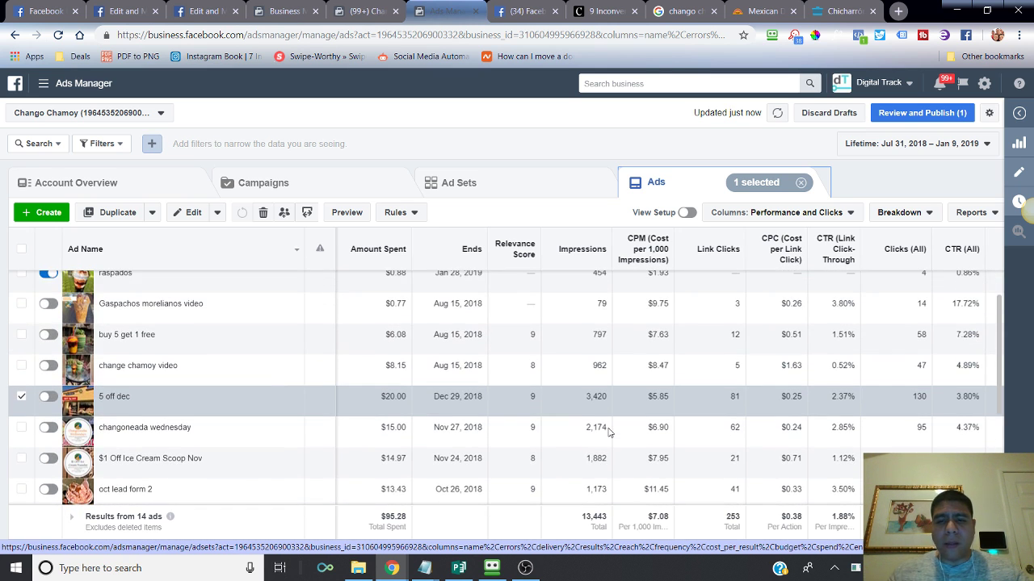
scroll(609, 434, "up", 1)
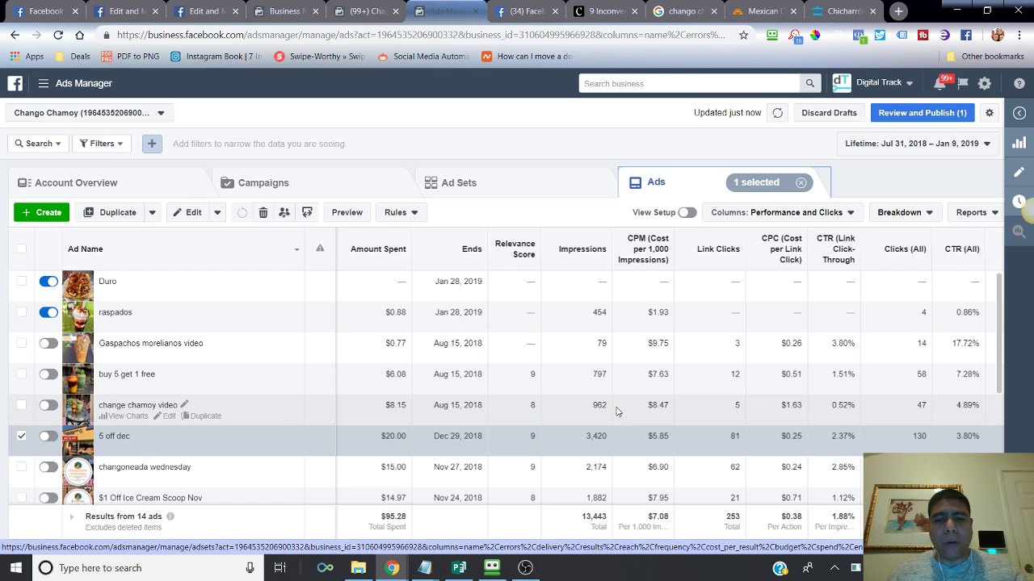
scroll(618, 408, "down", 5)
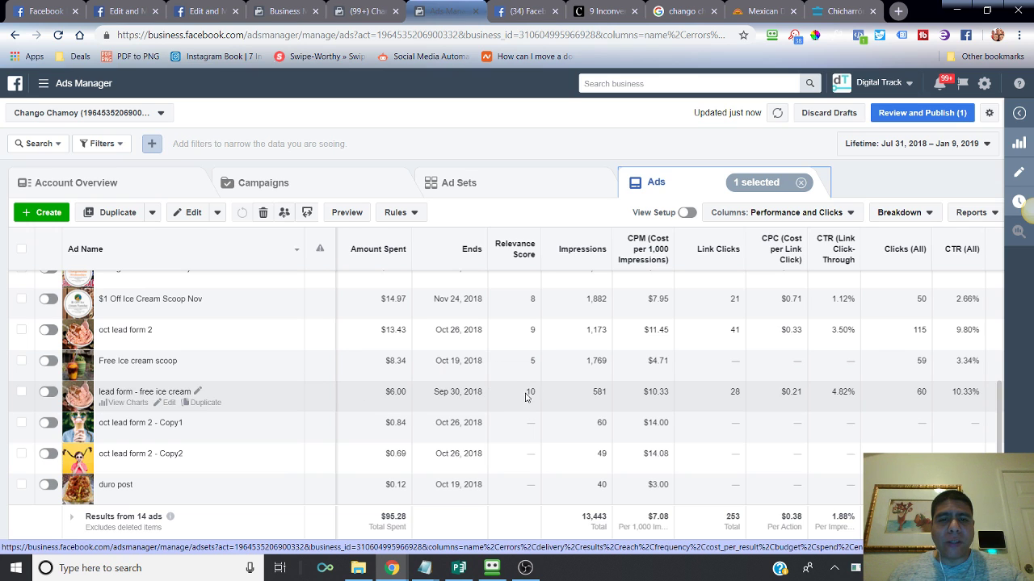
Examine the ads' Frequency, Cost per Result and Budget columns, including the lead form and 5 off dec ads
left_click_drag(537, 552, 389, 551)
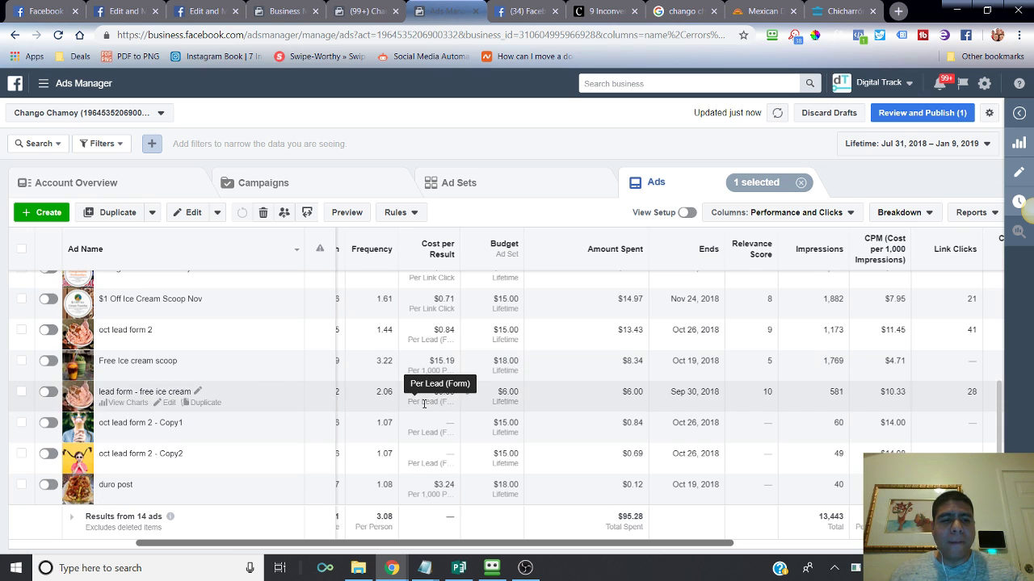
scroll(424, 404, "up", 1)
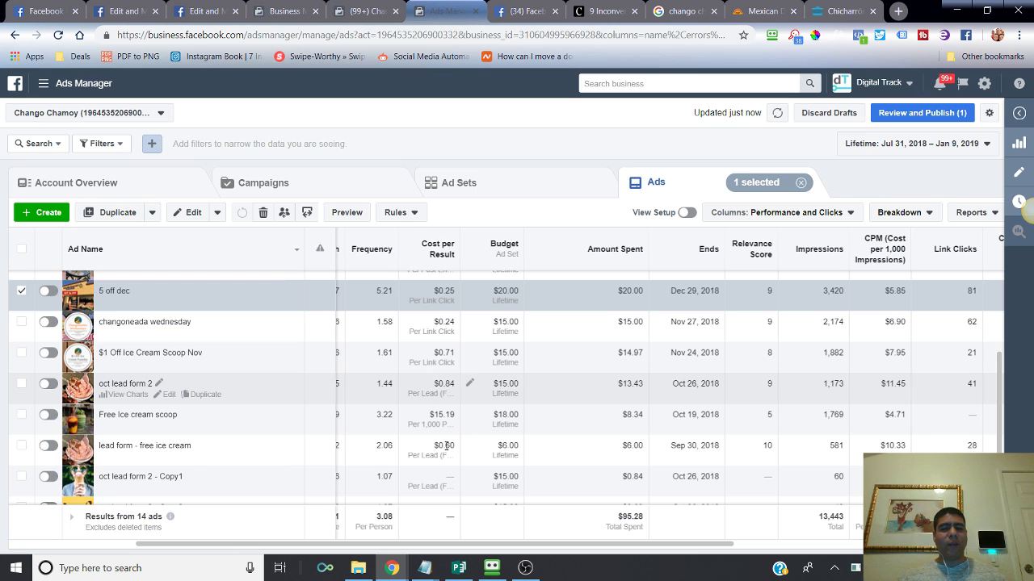
scroll(444, 444, "up", 1)
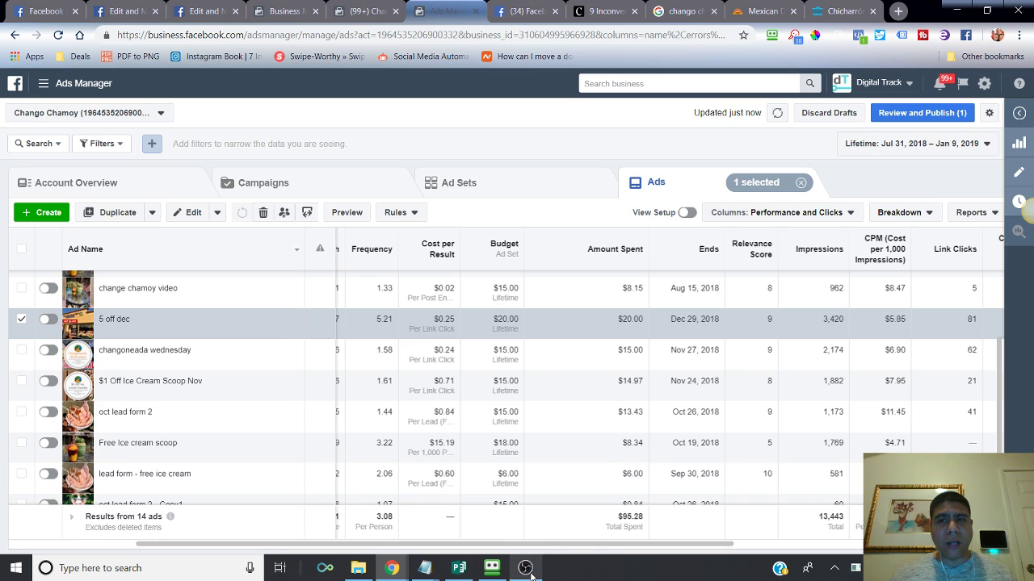
mouse_move(526, 568)
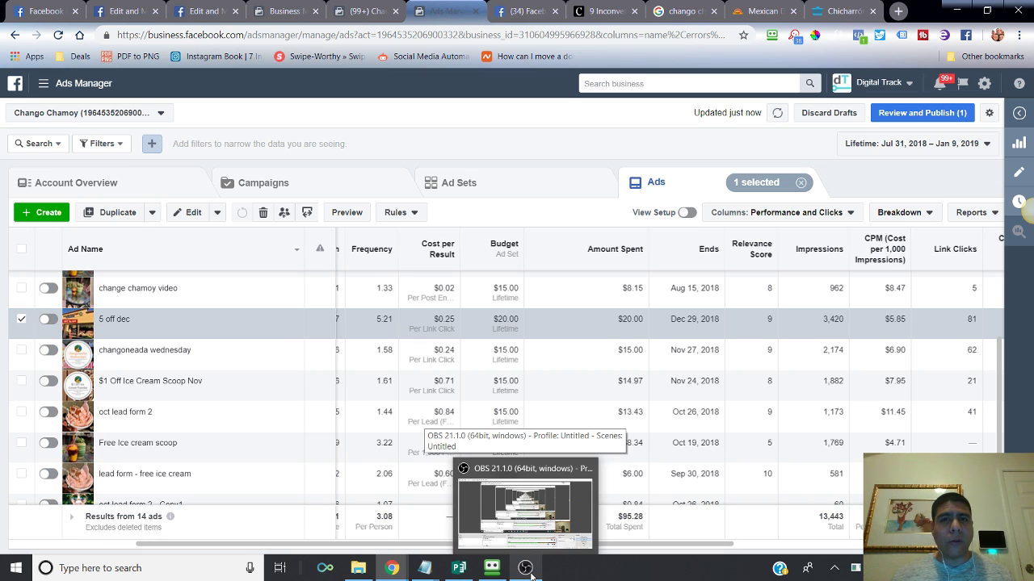
left_click(531, 574)
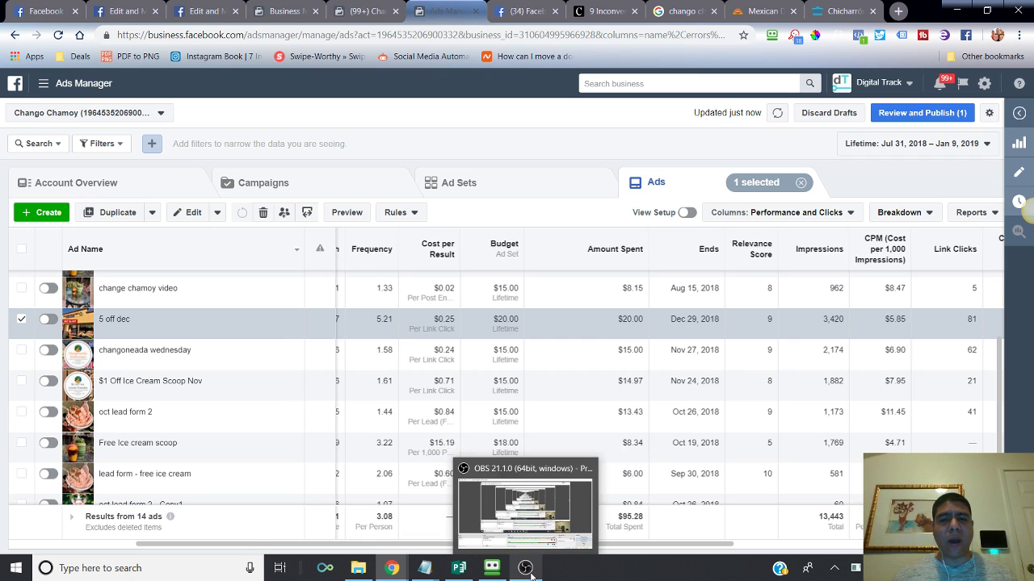